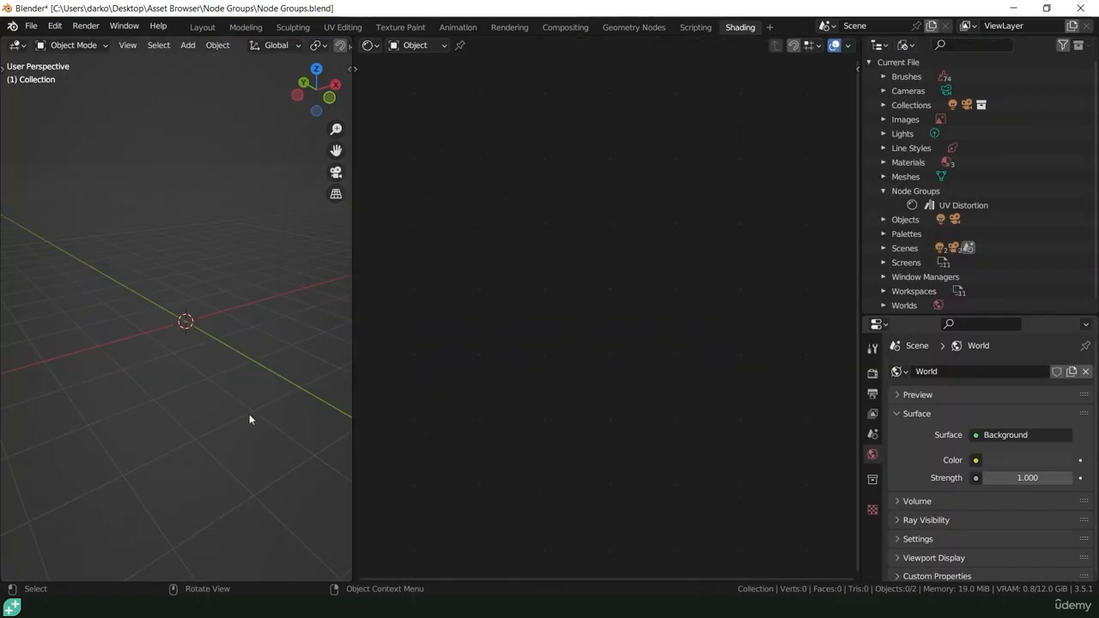
Add a mesh plane to the scene at the 3D cursor.
{"action": "key", "text": "shift+a"}
{"action": "mouse_move", "coordinate": [209, 309]}
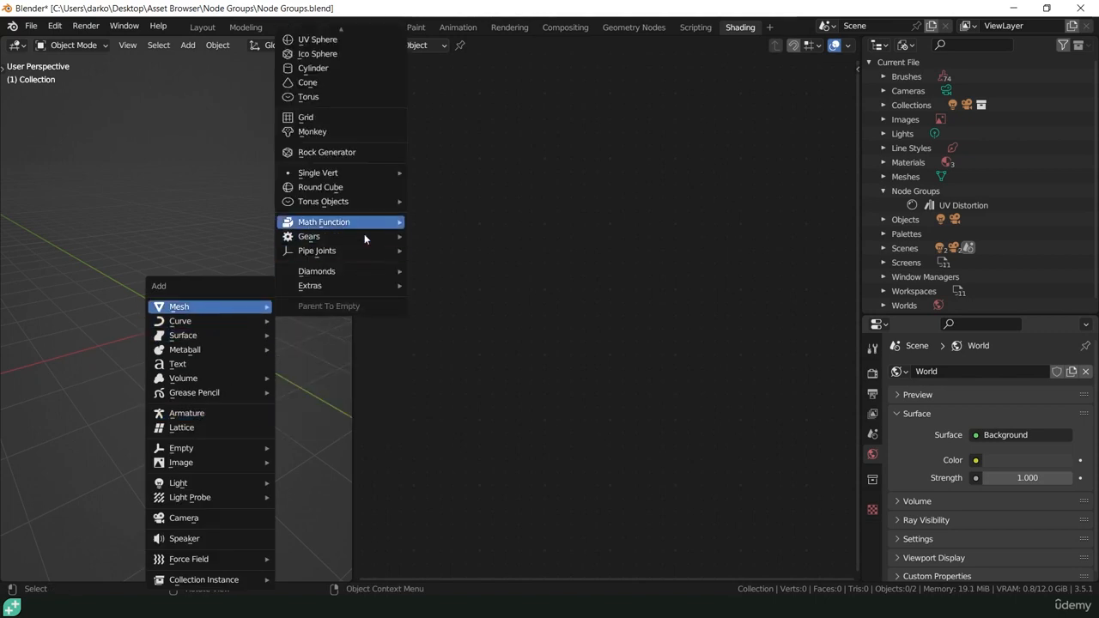
{"action": "scroll", "coordinate": [364, 234], "scroll_direction": "up", "scroll_amount": 14}
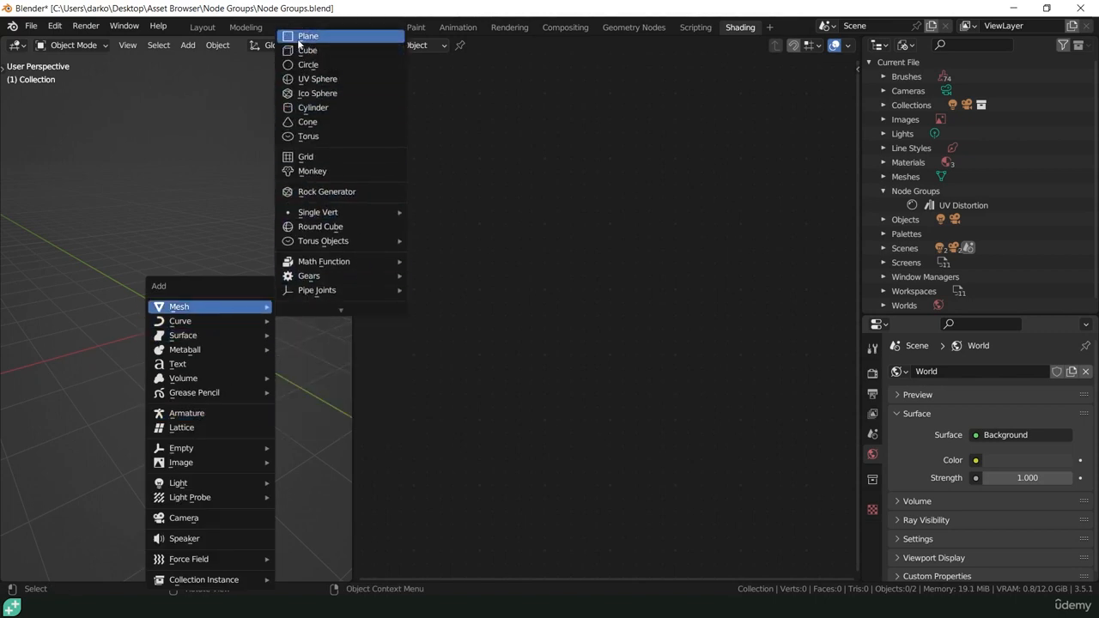
{"action": "left_click", "coordinate": [298, 38]}
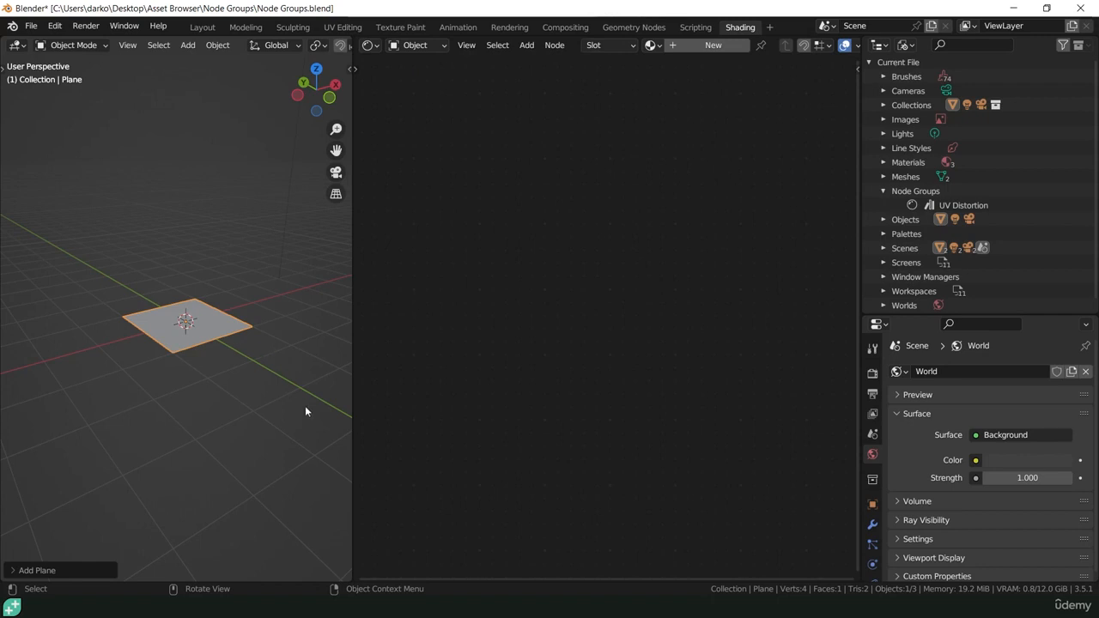
Scale the plane up to several times its size and apply its object transform.
{"action": "middle_click_drag", "start_coordinate": [187, 396], "coordinate": [222, 391]}
{"action": "scroll", "coordinate": [217, 330], "scroll_direction": "up", "scroll_amount": 3}
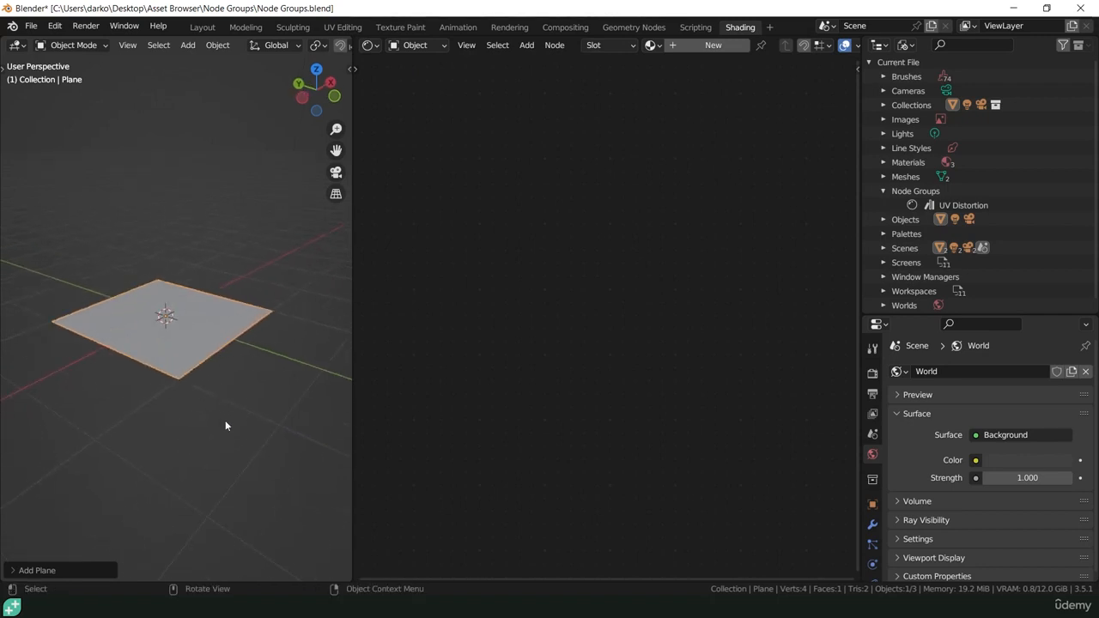
{"action": "key", "text": "s"}
{"action": "left_click", "coordinate": [92, 470]}
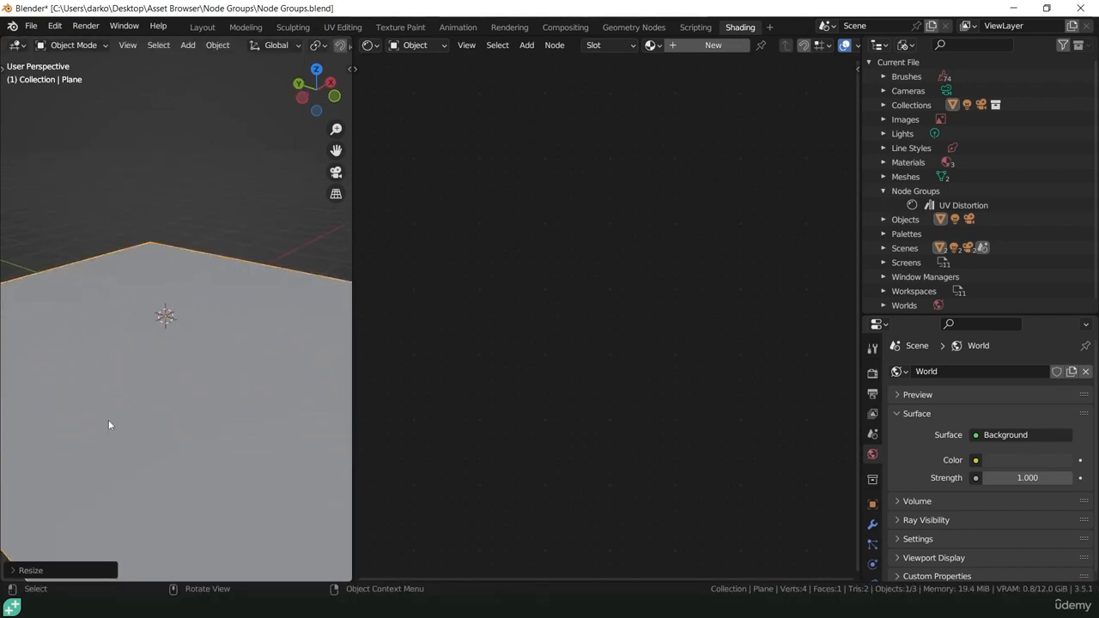
{"action": "scroll", "coordinate": [172, 419], "scroll_direction": "down", "scroll_amount": 2}
{"action": "scroll", "coordinate": [183, 403], "scroll_direction": "up", "scroll_amount": 2}
{"action": "key", "text": "ctrl+a"}
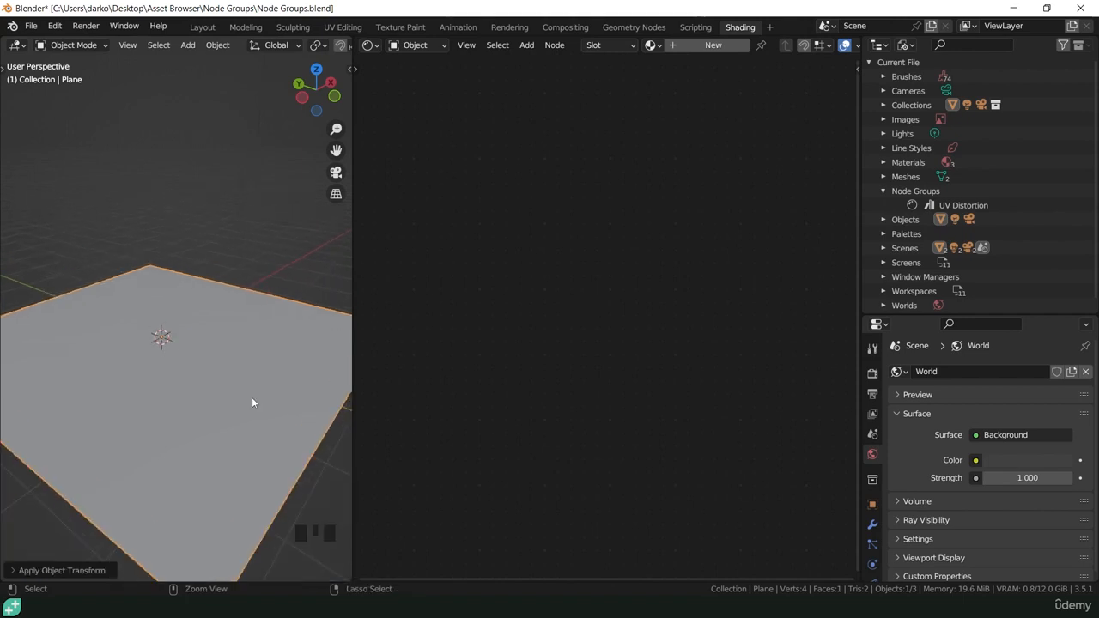
{"action": "left_click", "coordinate": [359, 399]}
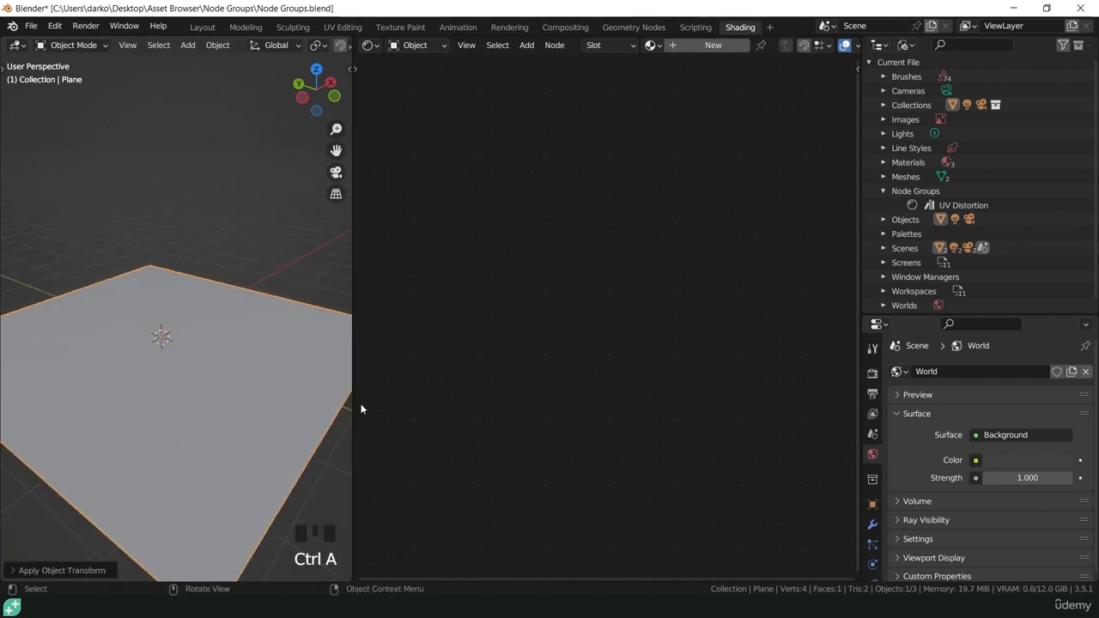
{"action": "middle_click_drag", "start_coordinate": [239, 336], "coordinate": [258, 306], "text": "shift"}
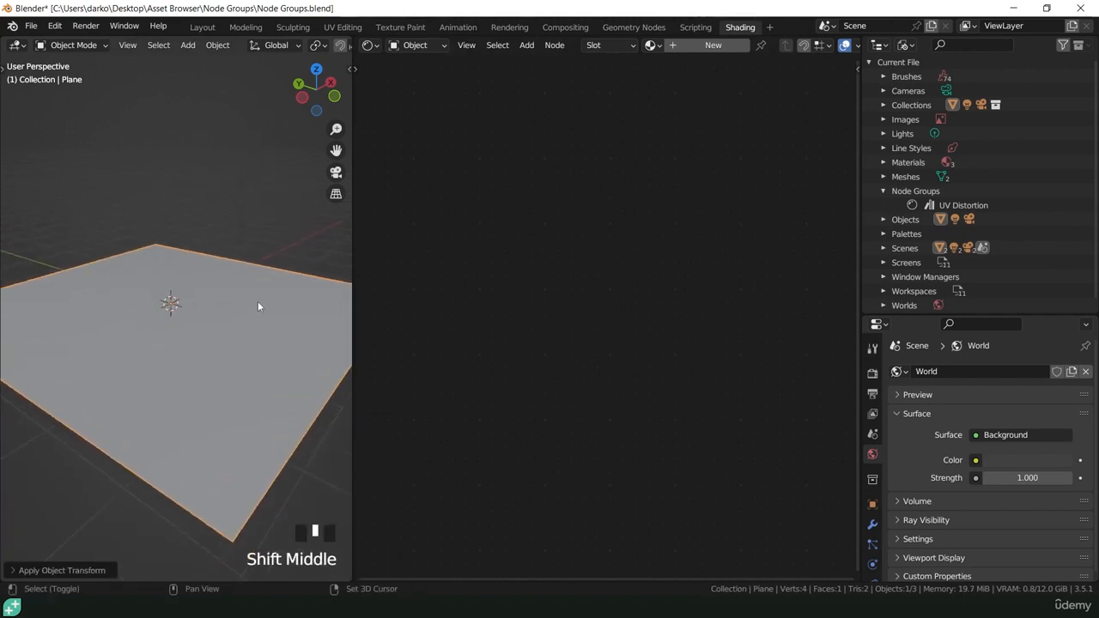
Create a new material on the plane and set its Principled BSDF to Metallic 1.000 and Roughness 0.000.
{"action": "left_click", "coordinate": [706, 46]}
{"action": "scroll", "coordinate": [629, 249], "scroll_direction": "up", "scroll_amount": 20}
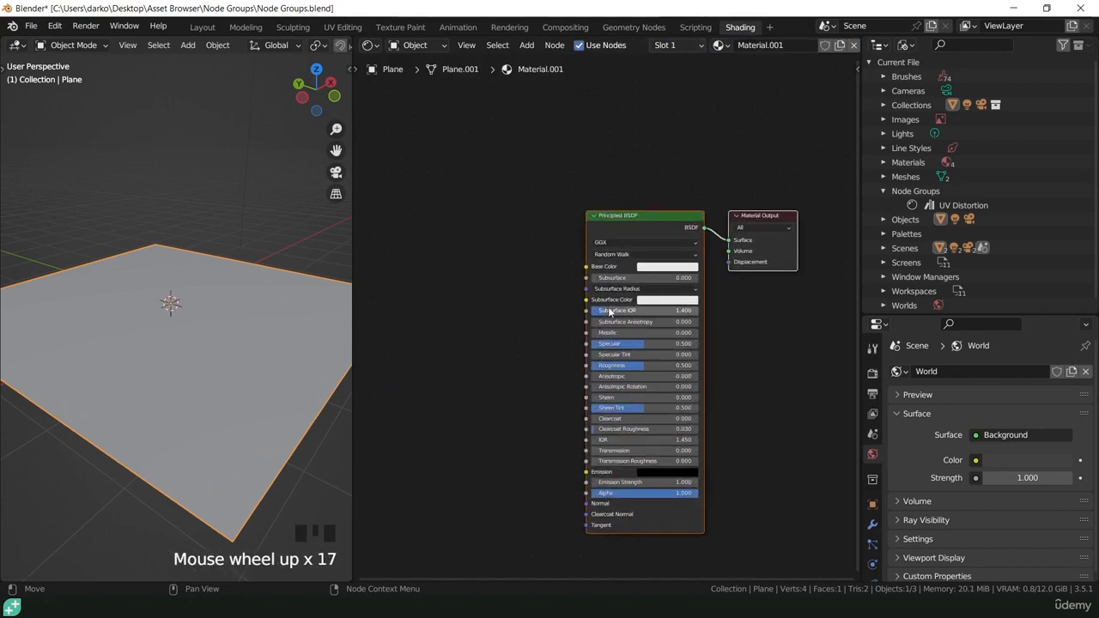
{"action": "left_click_drag", "start_coordinate": [602, 352], "coordinate": [738, 352]}
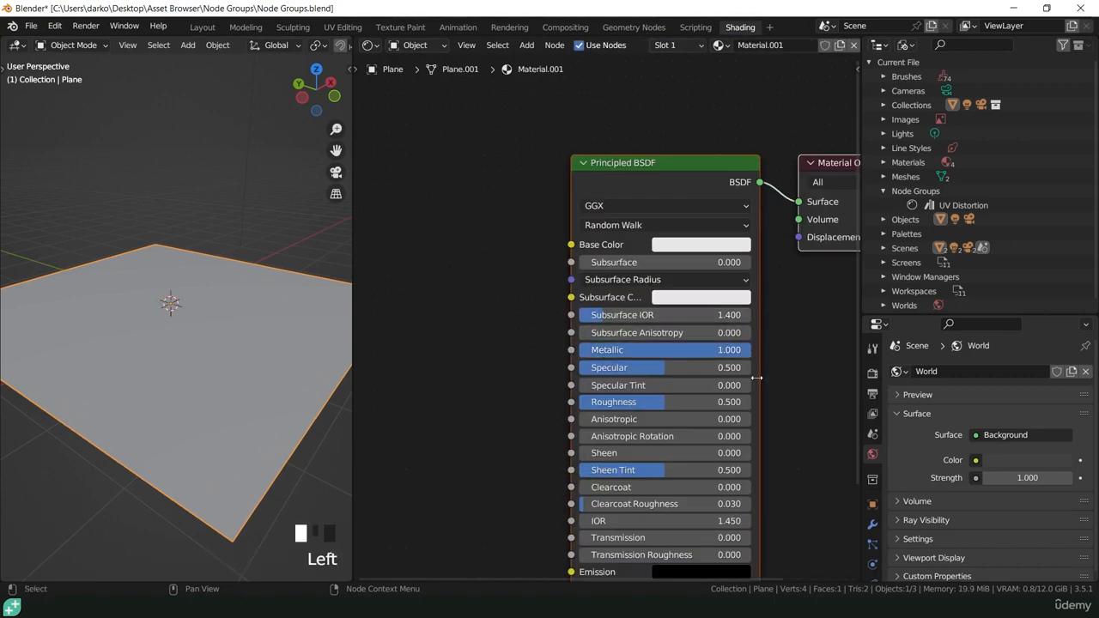
{"action": "left_click_drag", "start_coordinate": [662, 402], "coordinate": [590, 410]}
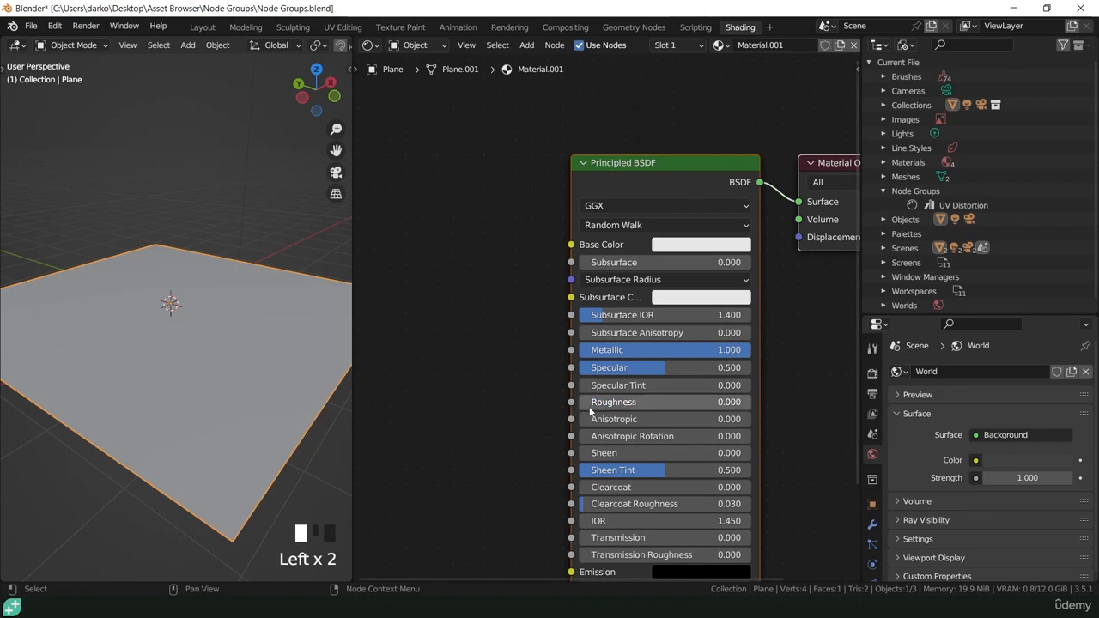
Switch the 3D viewport to Rendered shading and view the reflections on the plane.
{"action": "mouse_move", "coordinate": [341, 48]}
{"action": "middle_mouse_down"}
{"action": "mouse_move", "coordinate": [184, 48]}
{"action": "mouse_move", "coordinate": [324, 43]}
{"action": "middle_mouse_up"}
{"action": "left_click", "coordinate": [326, 46]}
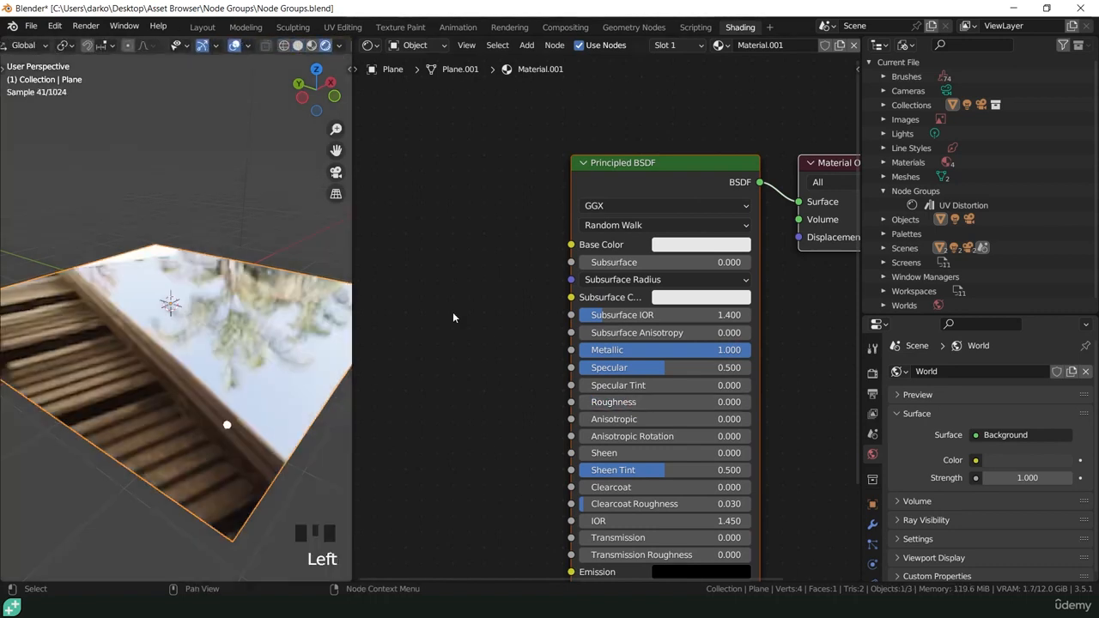
{"action": "middle_click_drag", "start_coordinate": [257, 263], "coordinate": [318, 94]}
Turn on Scene World lighting in the viewport shading settings, then turn it back off to compare the reflections.
{"action": "left_click", "coordinate": [339, 44]}
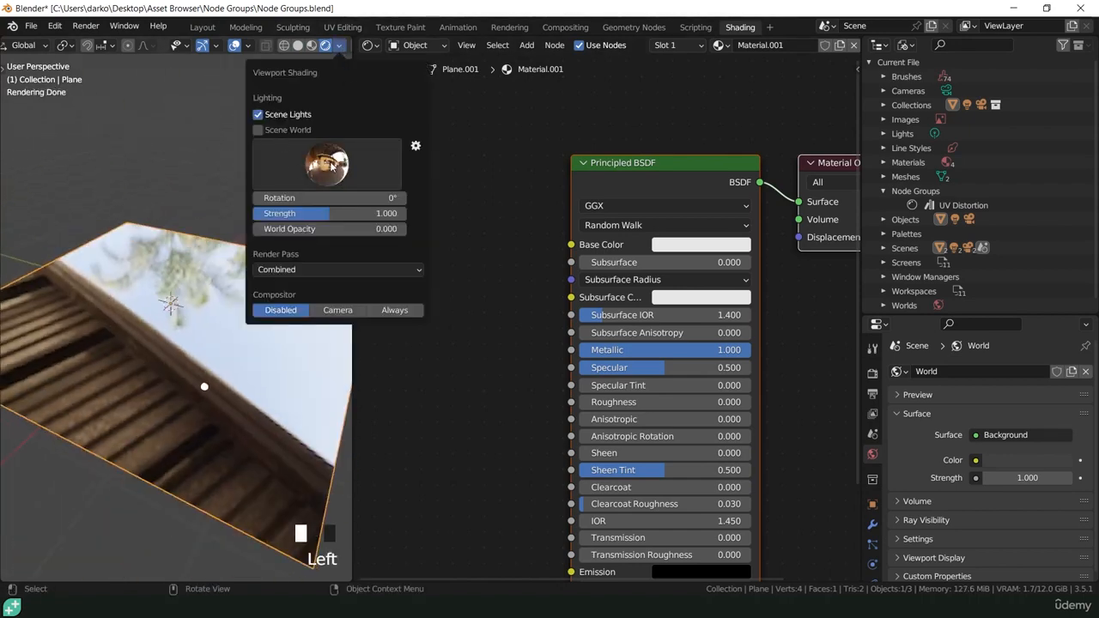
{"action": "left_click", "coordinate": [277, 130]}
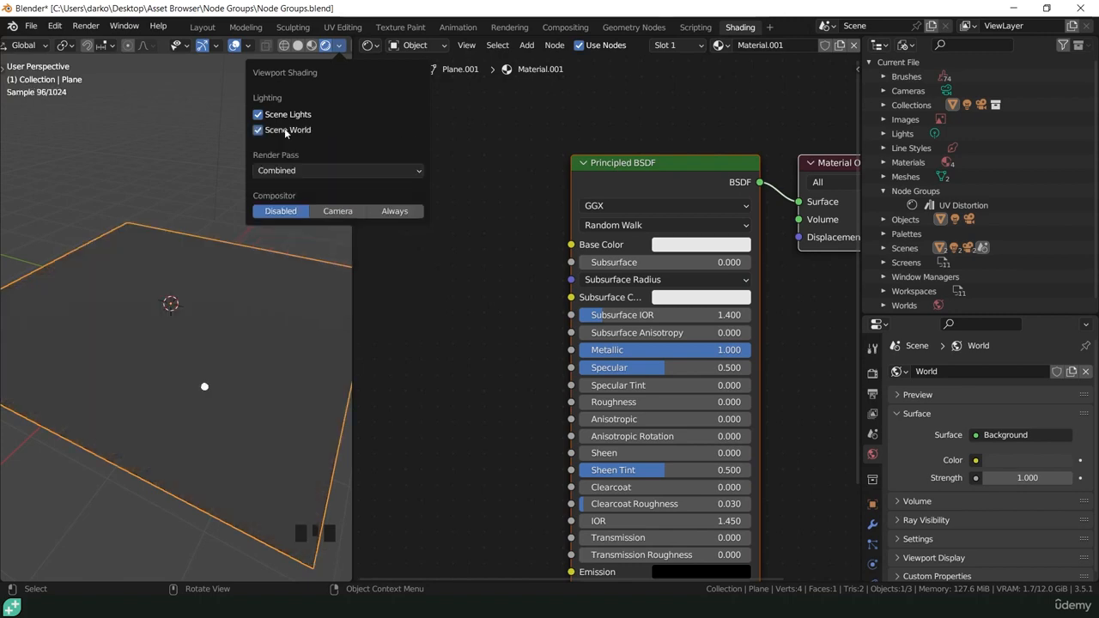
{"action": "left_click", "coordinate": [281, 134]}
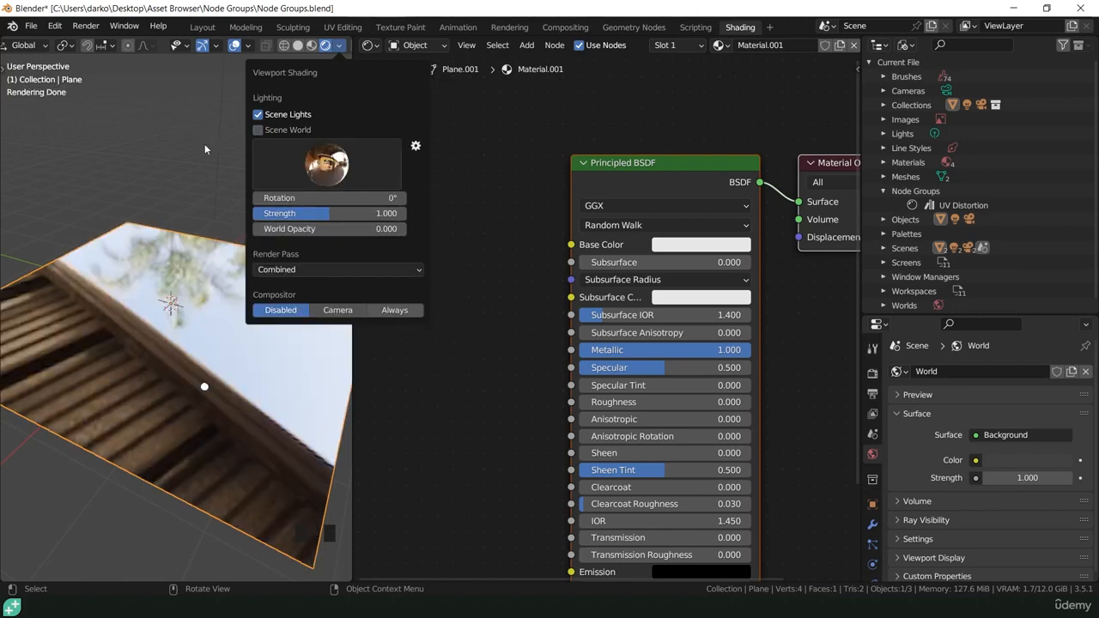
Set the Principled BSDF's Roughness to 0.033 for slightly blurred reflections on the plane.
{"action": "middle_click_drag", "start_coordinate": [247, 271], "coordinate": [230, 317]}
{"action": "middle_click_drag", "start_coordinate": [166, 350], "coordinate": [189, 291]}
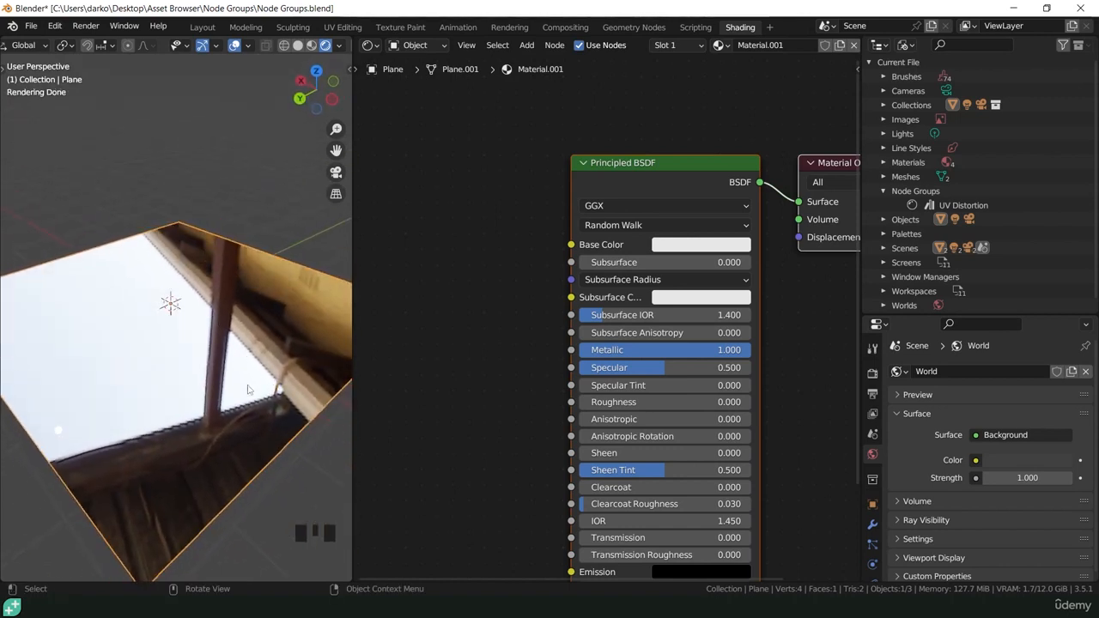
{"action": "mouse_move", "coordinate": [630, 402]}
{"action": "left_mouse_down"}
{"action": "mouse_move", "coordinate": [642, 402]}
{"action": "mouse_move", "coordinate": [625, 402]}
{"action": "left_mouse_up"}
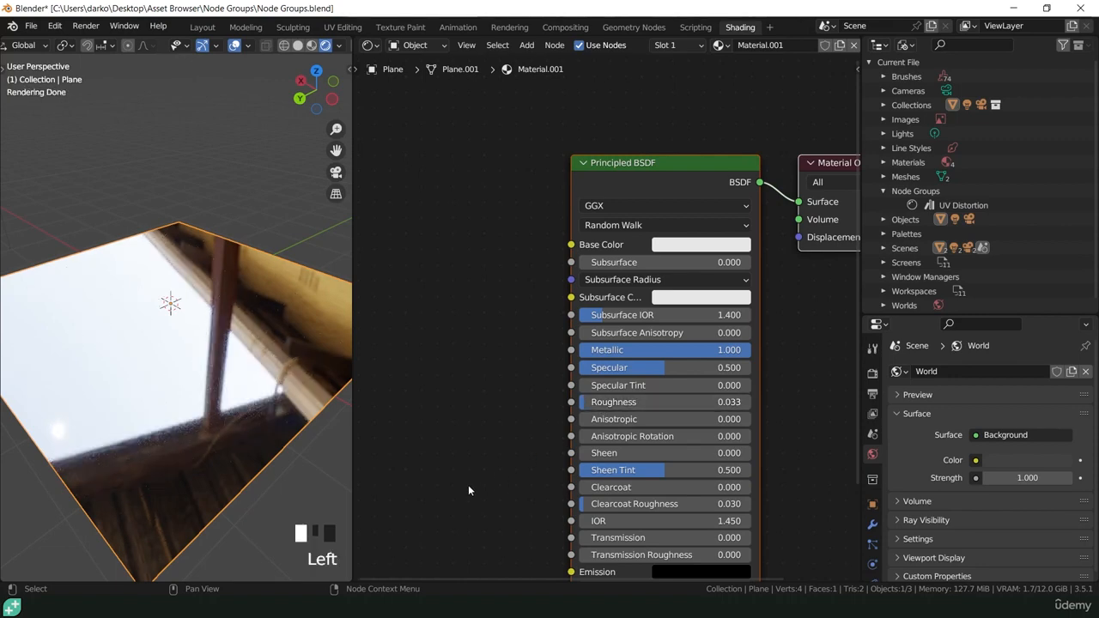
{"action": "middle_click_drag", "start_coordinate": [284, 447], "coordinate": [324, 414]}
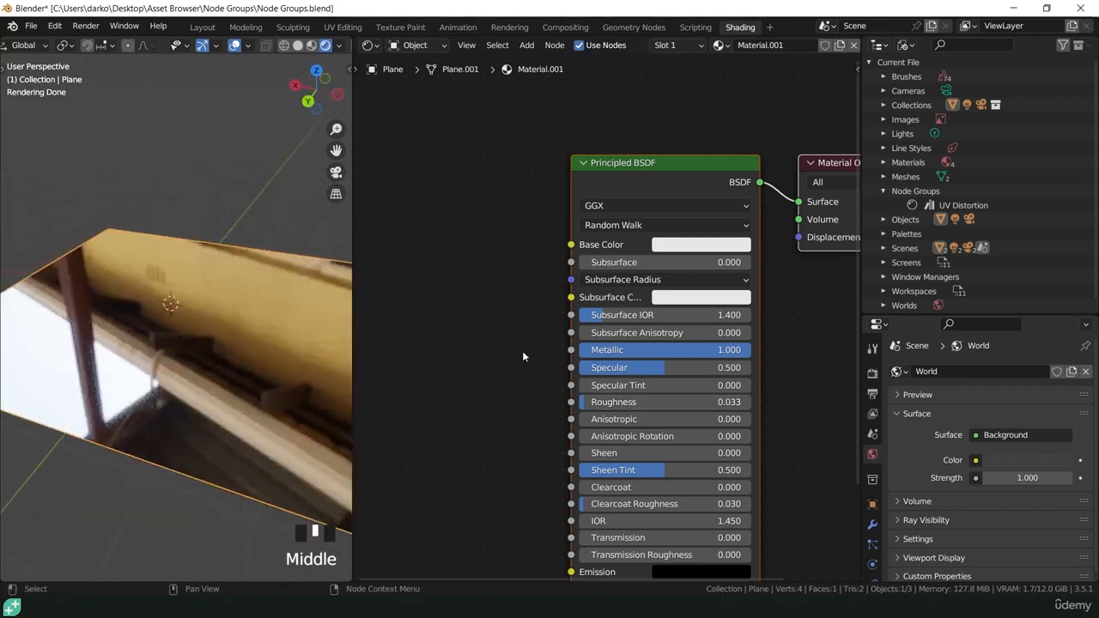
Add a Noise Texture node and place it well ahead of the Principled BSDF, leaving a gap between them.
{"action": "scroll", "coordinate": [520, 348], "scroll_direction": "down", "scroll_amount": 8}
{"action": "middle_click_drag", "start_coordinate": [520, 353], "coordinate": [635, 304], "text": "shift"}
{"action": "left_click", "coordinate": [529, 291]}
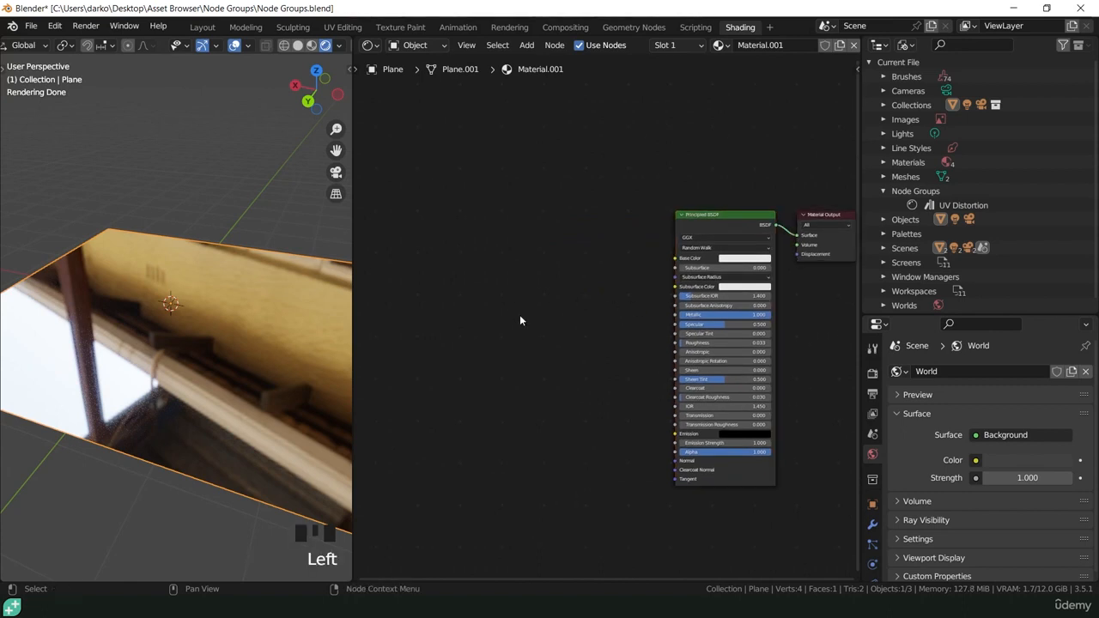
{"action": "key", "text": "shift+a"}
{"action": "mouse_move", "coordinate": [475, 408]}
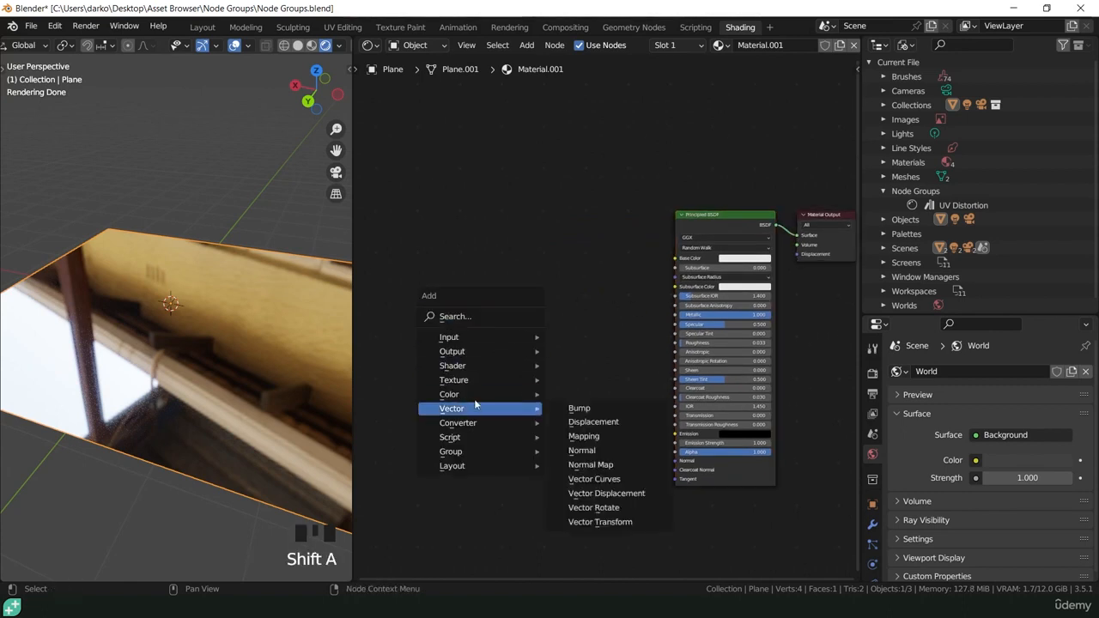
{"action": "mouse_move", "coordinate": [478, 380]}
{"action": "left_click", "coordinate": [587, 305]}
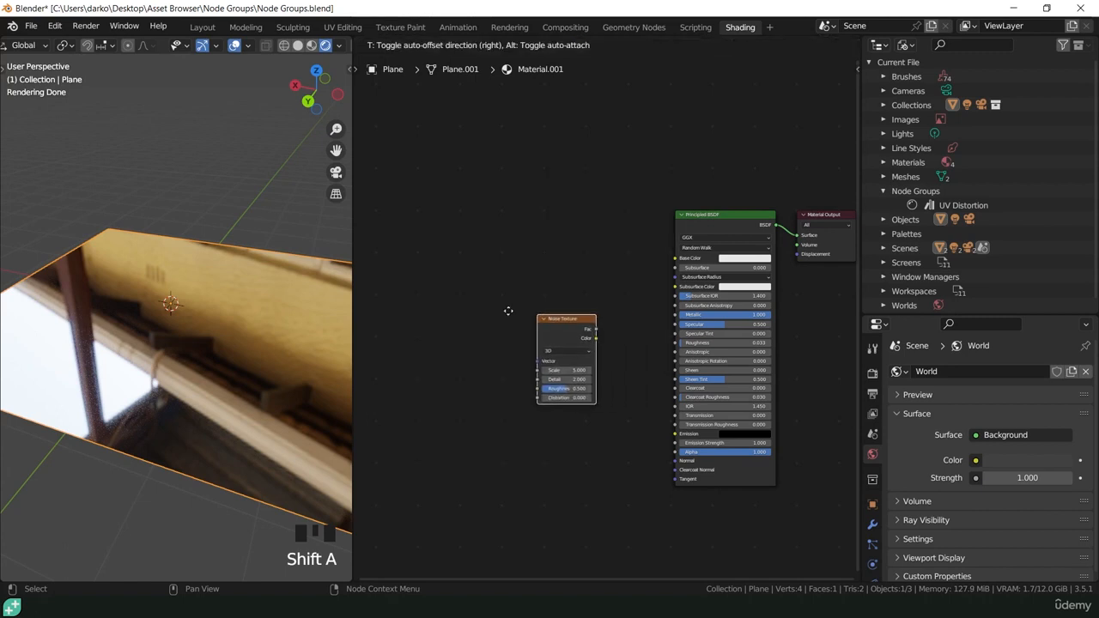
{"action": "left_click", "coordinate": [406, 292]}
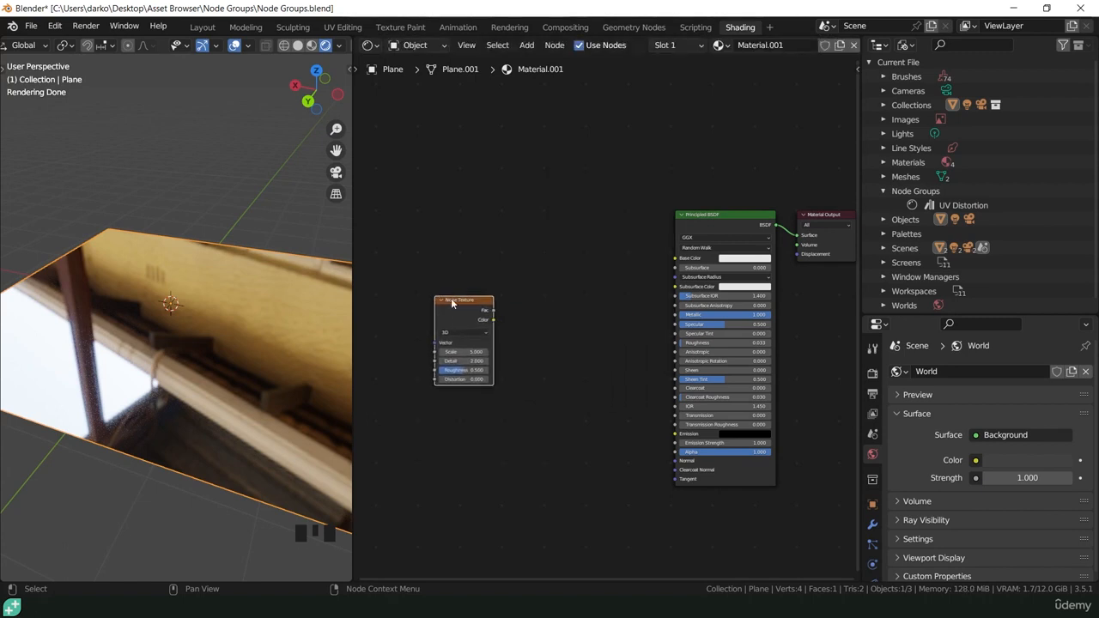
{"action": "scroll", "coordinate": [453, 302], "scroll_direction": "up", "scroll_amount": 1}
{"action": "left_click", "coordinate": [566, 365]}
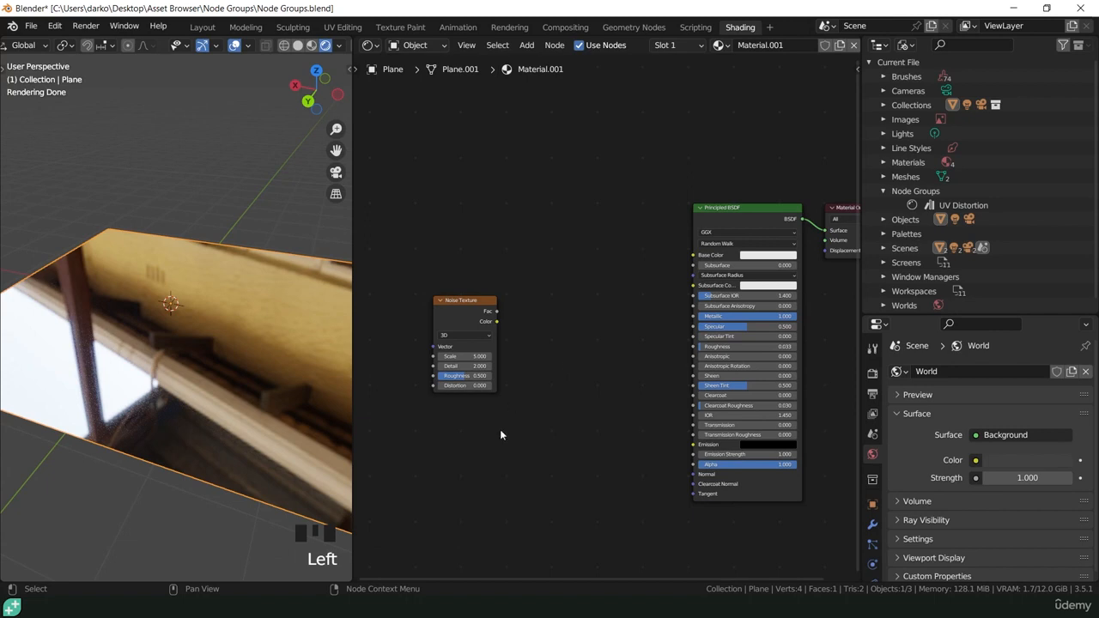
Add a Bump node, linking its Normal output to the Principled BSDF's Normal and the Noise Texture's Fac to its Height.
{"action": "key", "text": "shift+a"}
{"action": "mouse_move", "coordinate": [530, 462]}
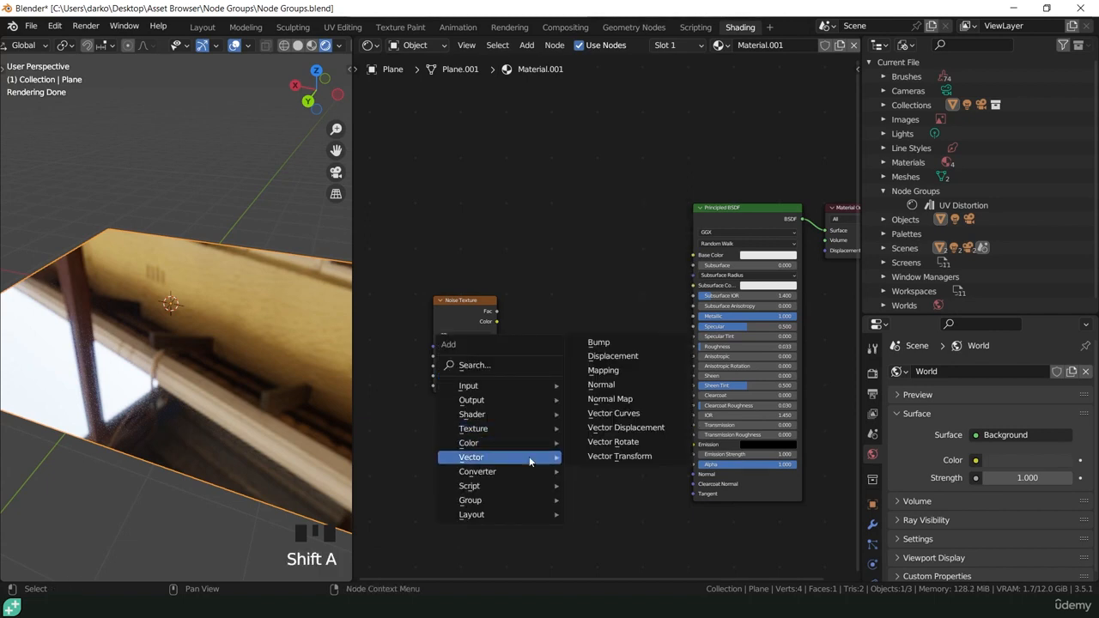
{"action": "left_click", "coordinate": [598, 342]}
{"action": "left_click", "coordinate": [660, 430]}
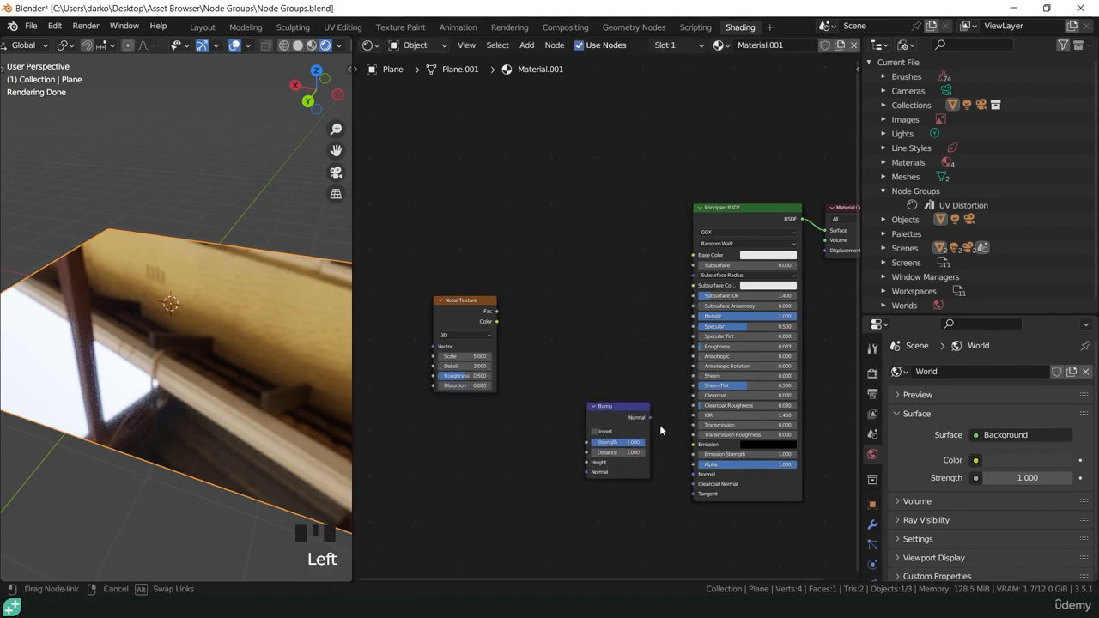
{"action": "left_click_drag", "start_coordinate": [661, 430], "coordinate": [693, 474]}
{"action": "left_click", "coordinate": [713, 481]}
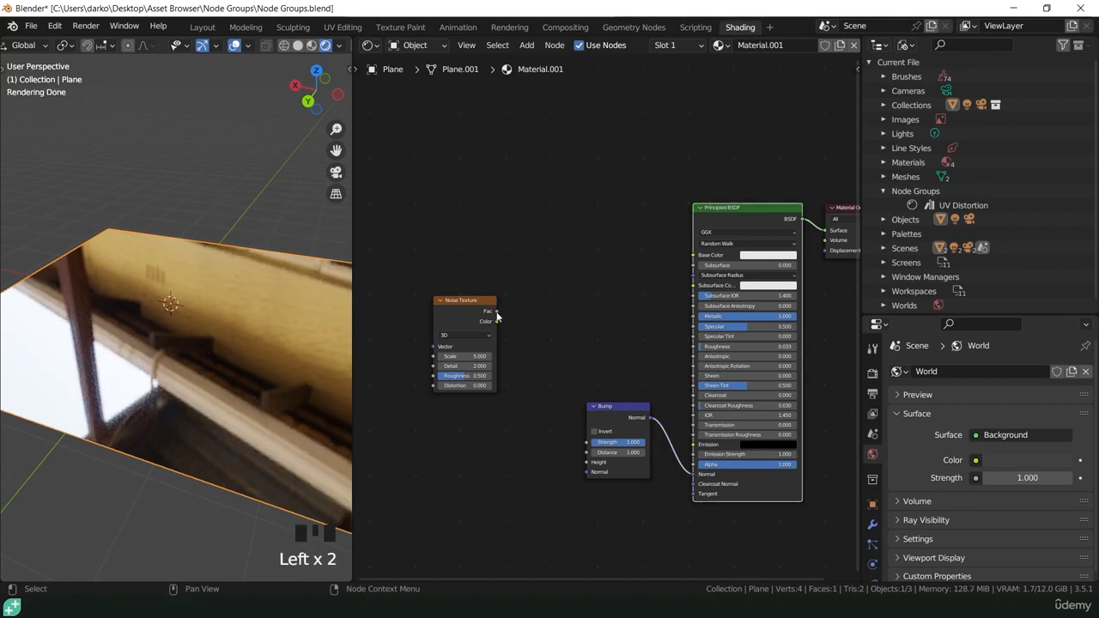
{"action": "left_click_drag", "start_coordinate": [496, 321], "coordinate": [589, 462]}
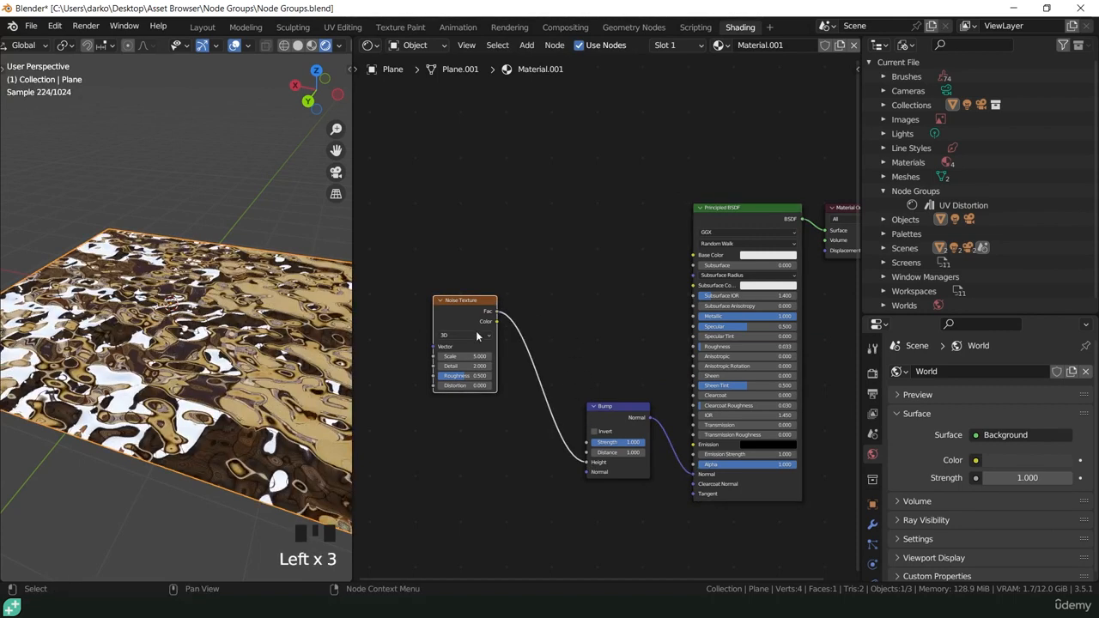
Add Texture Coordinate and Mapping nodes feeding the Vector input of the Noise Texture.
{"action": "left_click", "coordinate": [468, 309]}
{"action": "key", "text": "ctrl+t"}
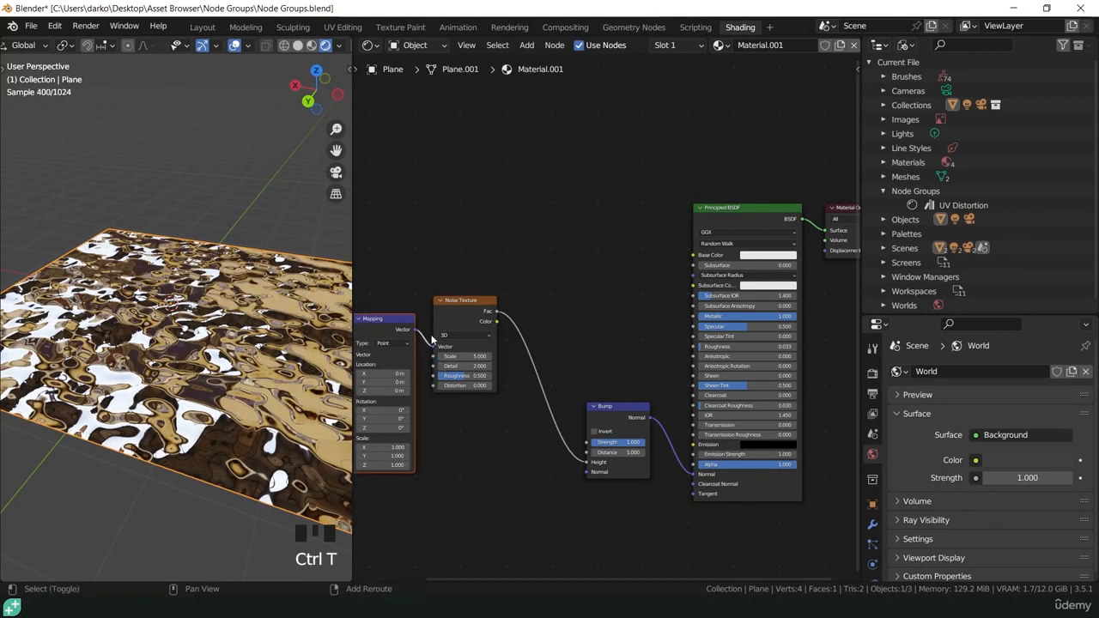
{"action": "middle_click_drag", "start_coordinate": [432, 340], "coordinate": [542, 351], "text": "shift"}
{"action": "mouse_move", "coordinate": [416, 353]}
{"action": "left_mouse_down"}
{"action": "mouse_move", "coordinate": [382, 345]}
{"action": "mouse_move", "coordinate": [410, 348]}
{"action": "left_mouse_up"}
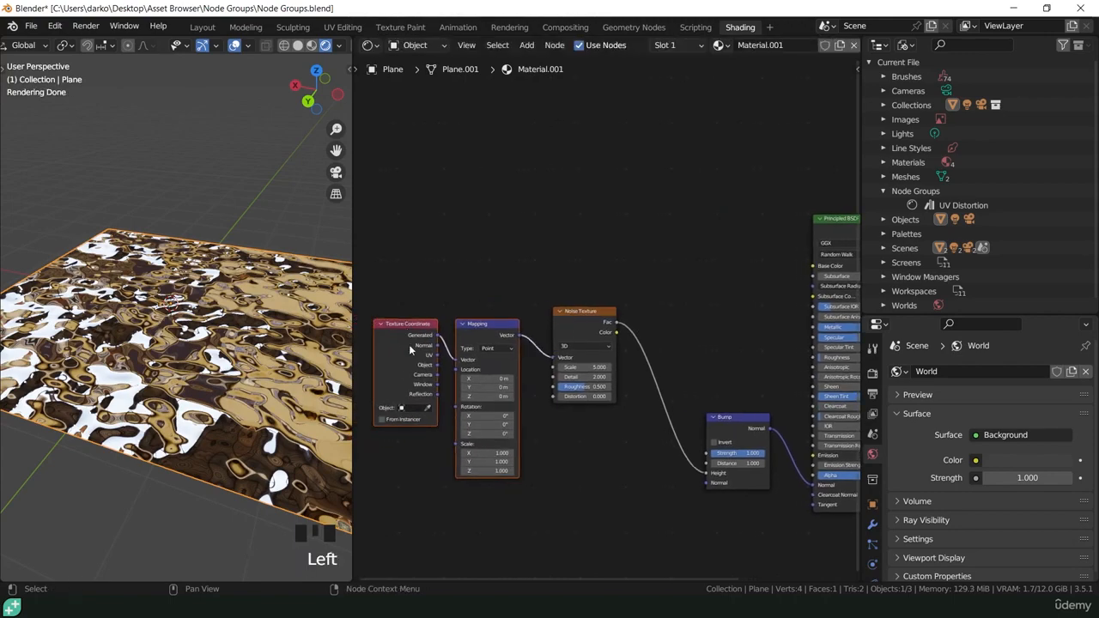
Set the Noise Texture's Scale to 1.
{"action": "mouse_move", "coordinate": [264, 389]}
{"action": "middle_mouse_down"}
{"action": "mouse_move", "coordinate": [258, 371]}
{"action": "mouse_move", "coordinate": [243, 384]}
{"action": "middle_mouse_up"}
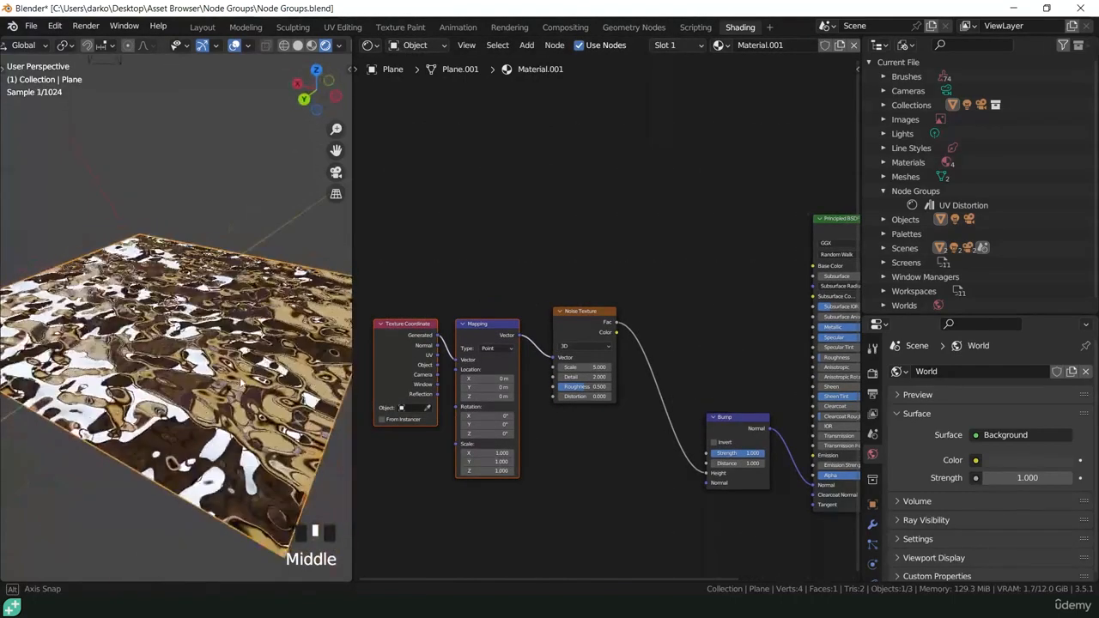
{"action": "scroll", "coordinate": [243, 384], "scroll_direction": "up", "scroll_amount": 5}
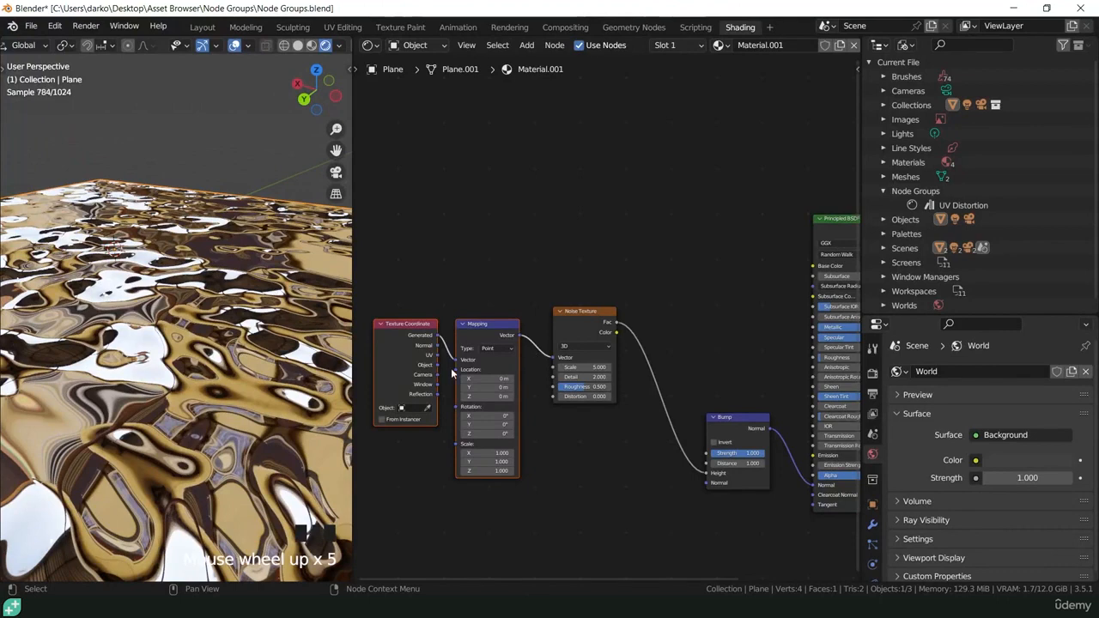
{"action": "scroll", "coordinate": [451, 367], "scroll_direction": "up", "scroll_amount": 2}
{"action": "left_click", "coordinate": [606, 368]}
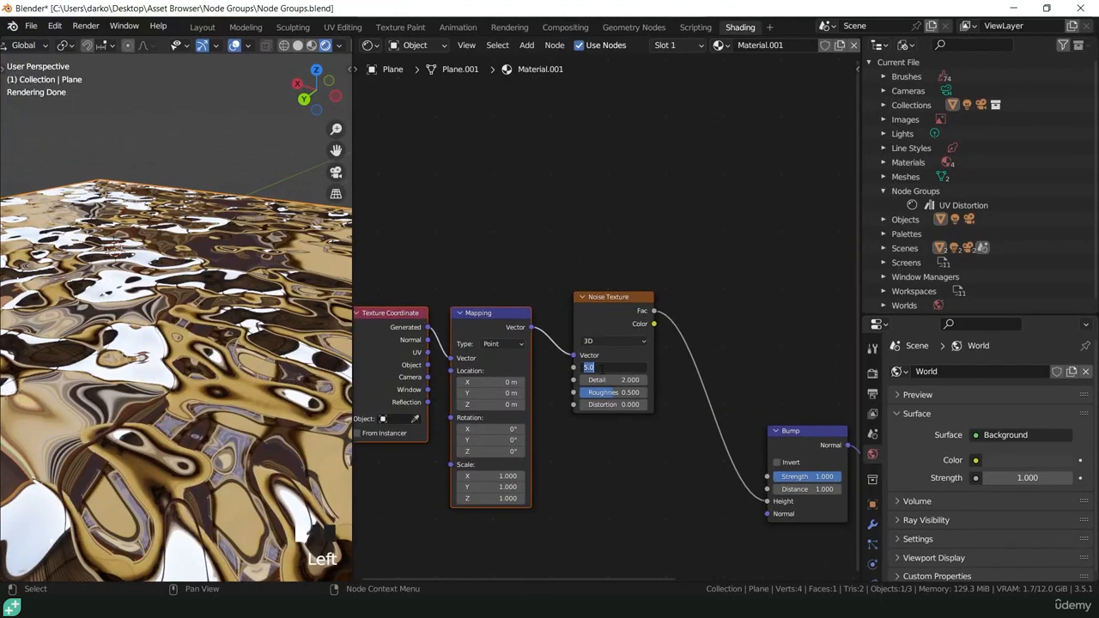
{"action": "type", "text": "1"}
{"action": "key", "text": "Return"}
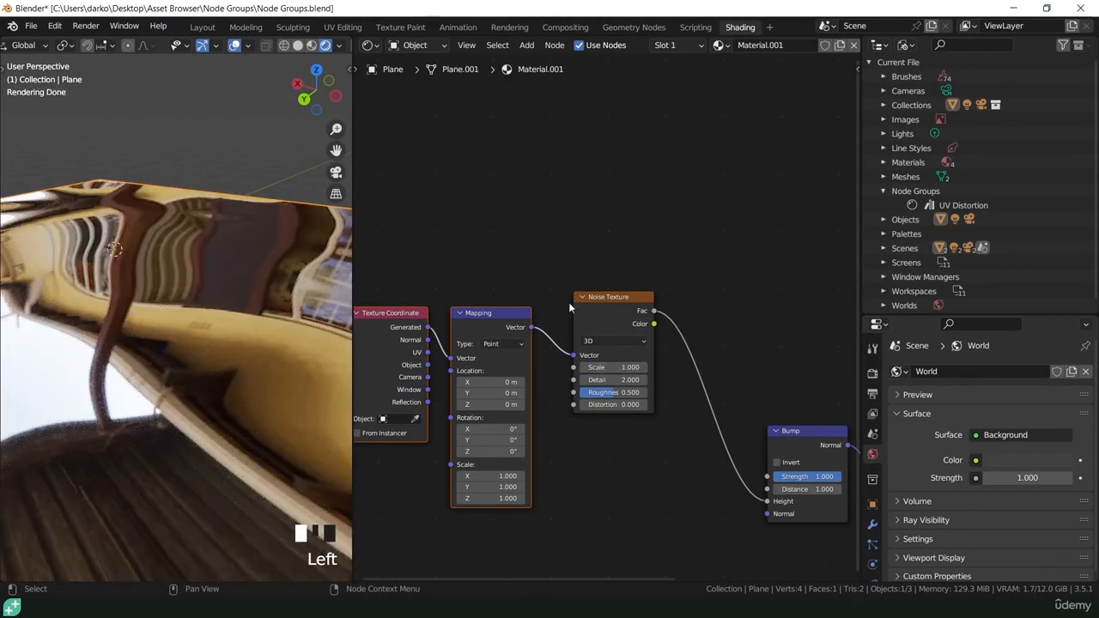
Try a different Strength on the Bump node, and undo the change.
{"action": "scroll", "coordinate": [238, 322], "scroll_direction": "down", "scroll_amount": 7}
{"action": "middle_click_drag", "start_coordinate": [248, 345], "coordinate": [292, 340]}
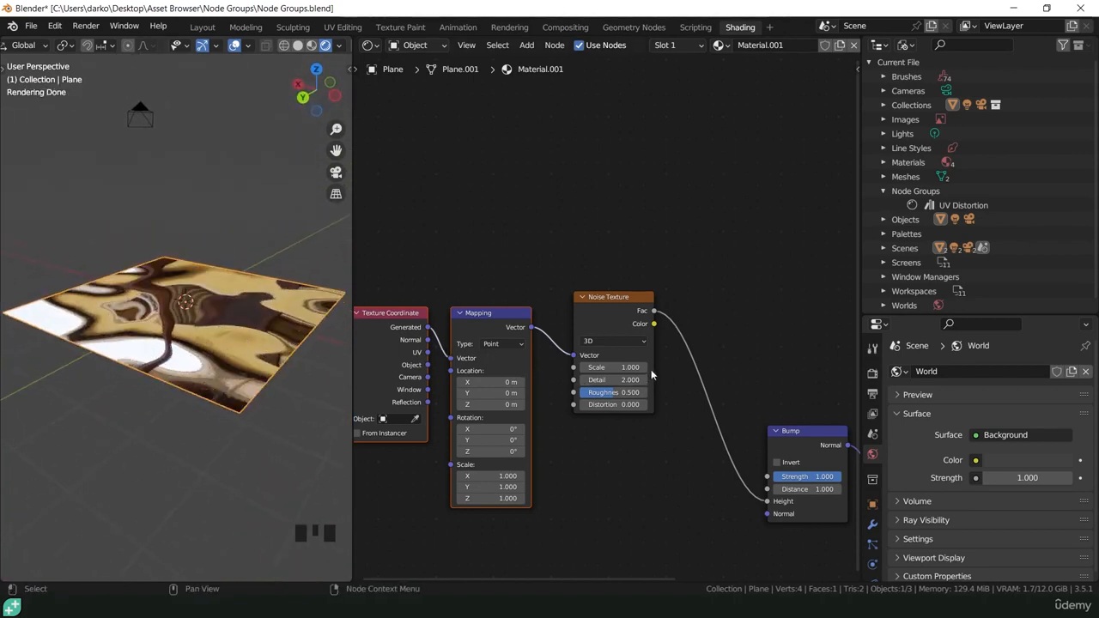
{"action": "middle_click_drag", "start_coordinate": [833, 476], "coordinate": [712, 419]}
{"action": "scroll", "coordinate": [721, 420], "scroll_direction": "up", "scroll_amount": 9}
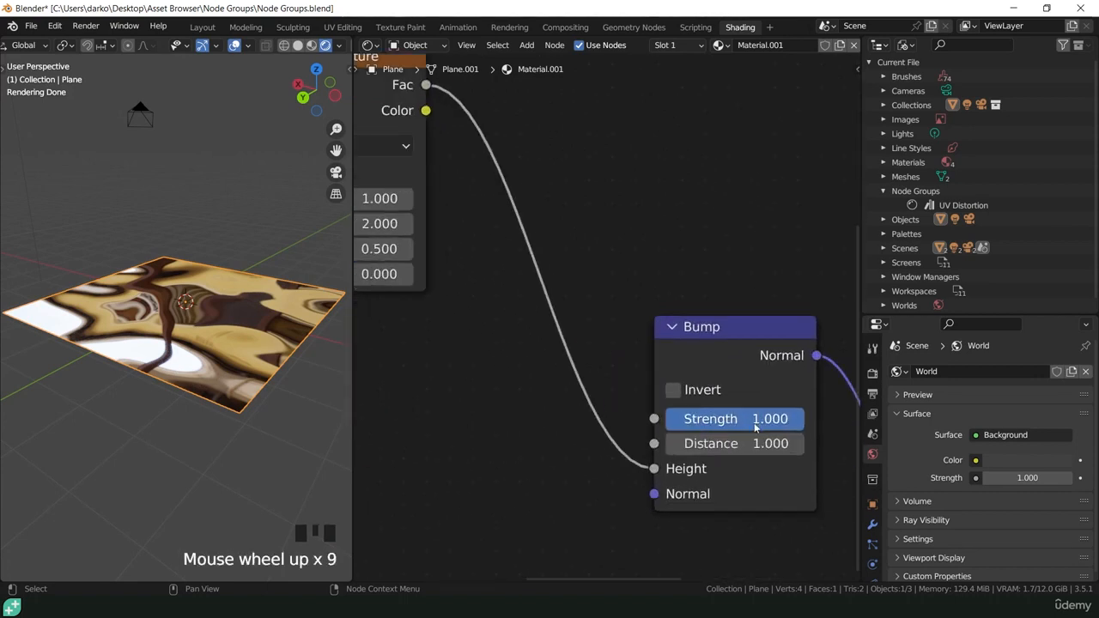
{"action": "left_click_drag", "start_coordinate": [756, 423], "coordinate": [718, 444]}
{"action": "key", "text": "ctrl+z"}
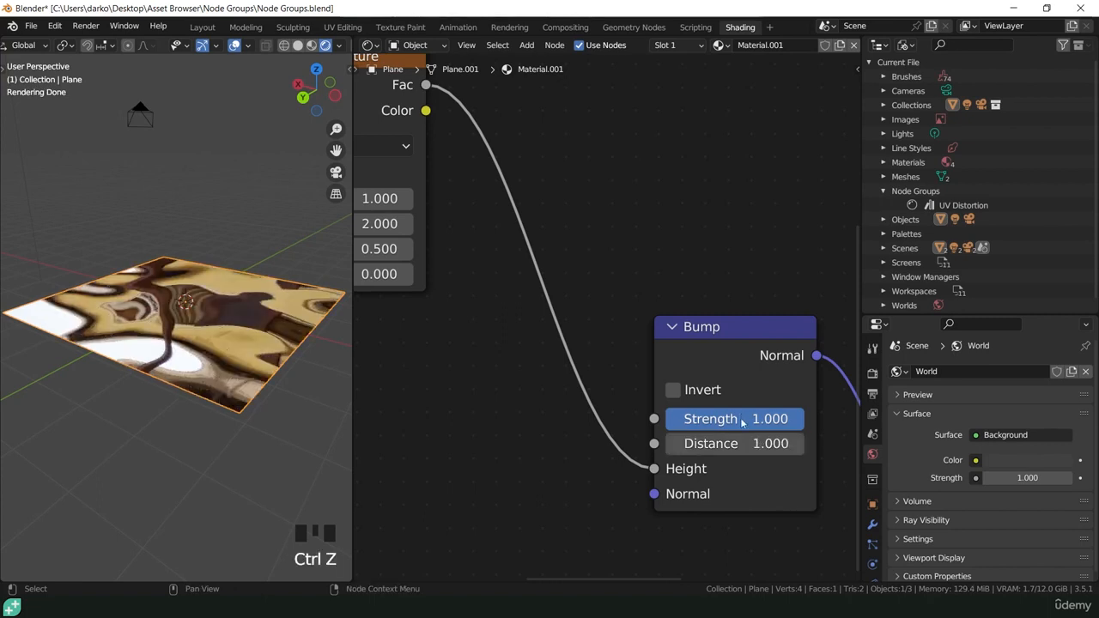
Move the Noise Texture node farther away from the Bump node and preview the noise output directly on the plane.
{"action": "scroll", "coordinate": [583, 406], "scroll_direction": "down", "scroll_amount": 8}
{"action": "middle_click_drag", "start_coordinate": [457, 398], "coordinate": [635, 414], "text": "shift"}
{"action": "left_click", "coordinate": [616, 245]}
{"action": "left_click_drag", "start_coordinate": [617, 248], "coordinate": [451, 299]}
{"action": "left_click", "coordinate": [459, 294], "text": "ctrl+shift"}
{"action": "middle_click_drag", "start_coordinate": [258, 344], "coordinate": [206, 224]}
{"action": "left_click", "coordinate": [573, 355]}
{"action": "scroll", "coordinate": [553, 358], "scroll_direction": "up", "scroll_amount": 2}
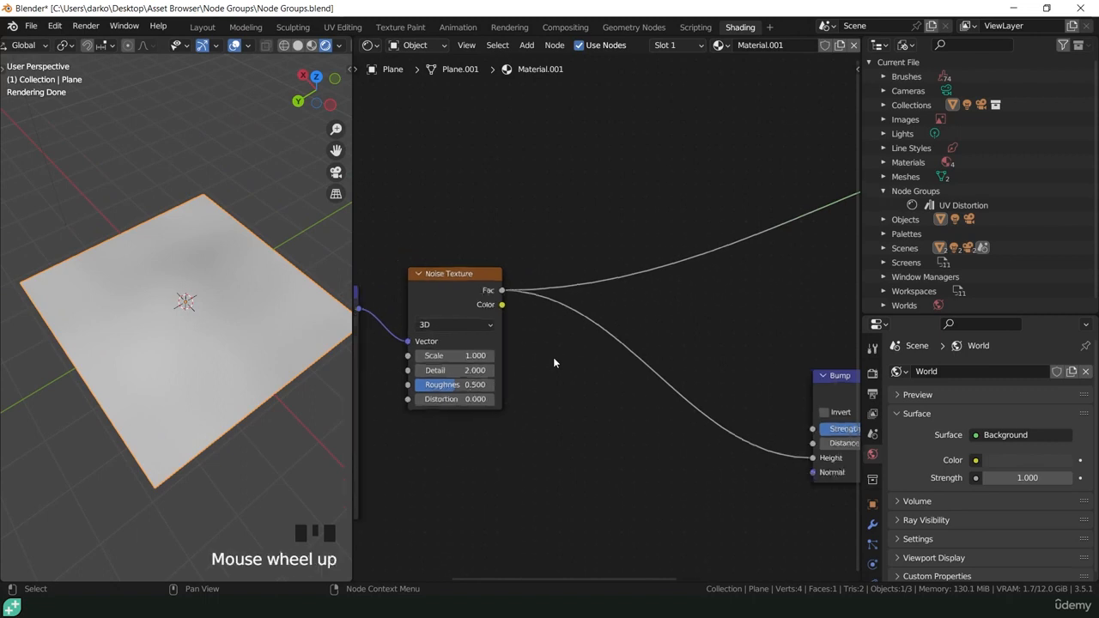
Insert a Map Range node on the link between the Noise Texture's Fac and the Bump's Height.
{"action": "left_click", "coordinate": [558, 369]}
{"action": "key", "text": "shift+a"}
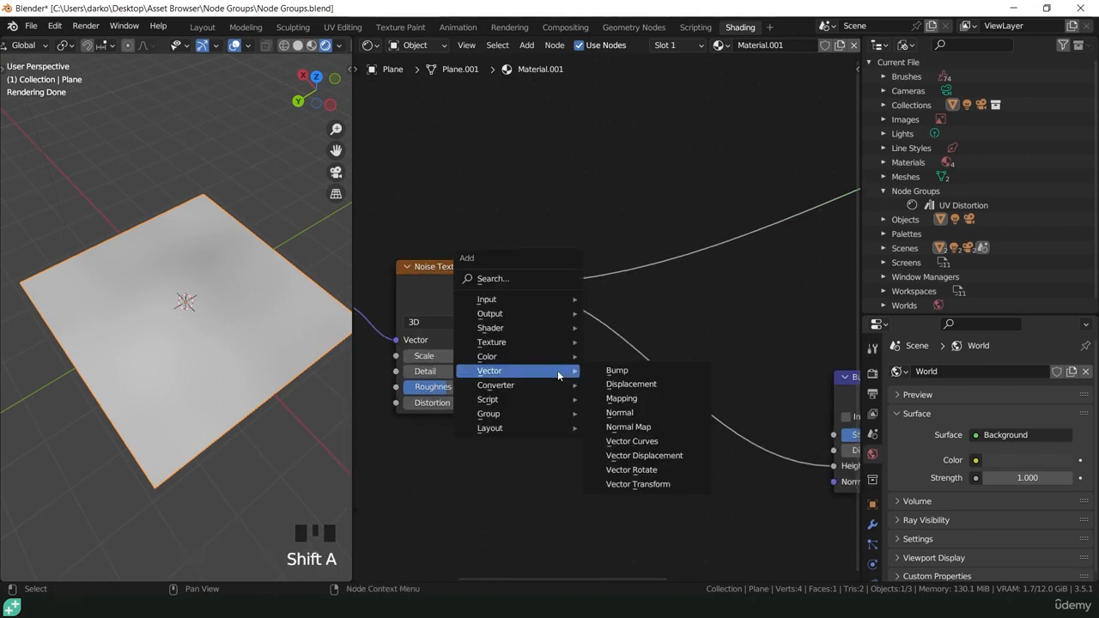
{"action": "mouse_move", "coordinate": [542, 390]}
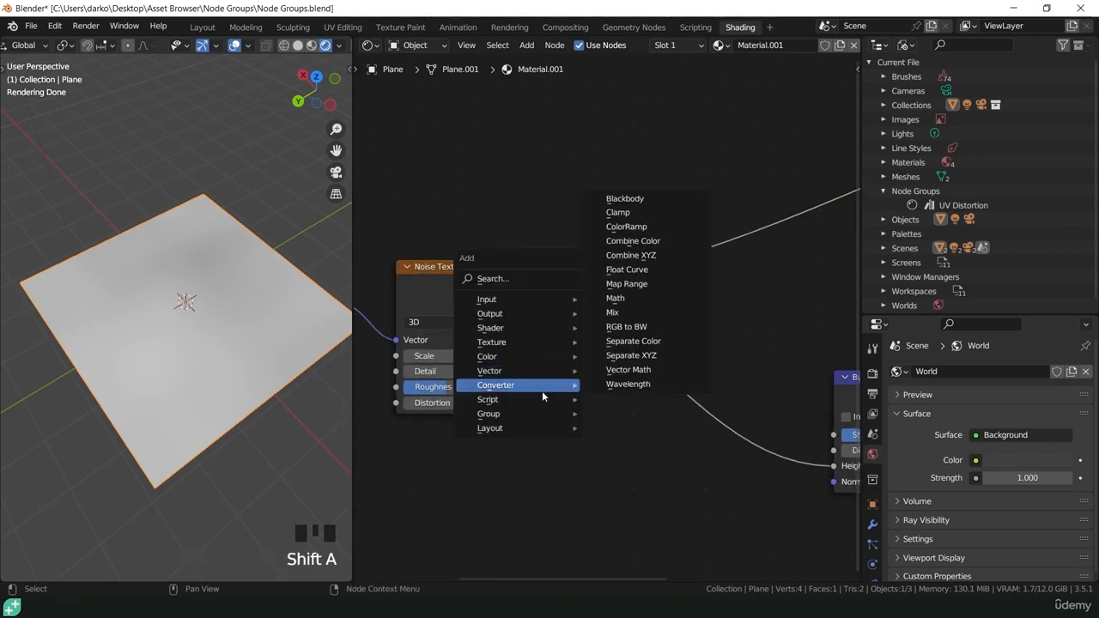
{"action": "left_click", "coordinate": [626, 284]}
{"action": "left_click", "coordinate": [549, 302]}
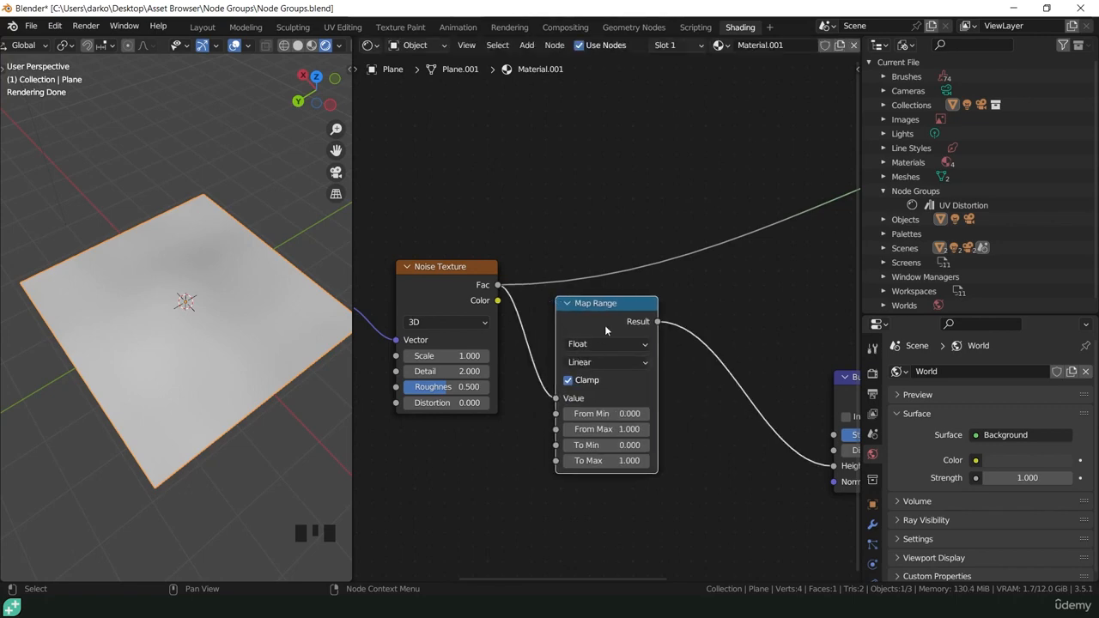
{"action": "left_click_drag", "start_coordinate": [605, 331], "coordinate": [640, 324]}
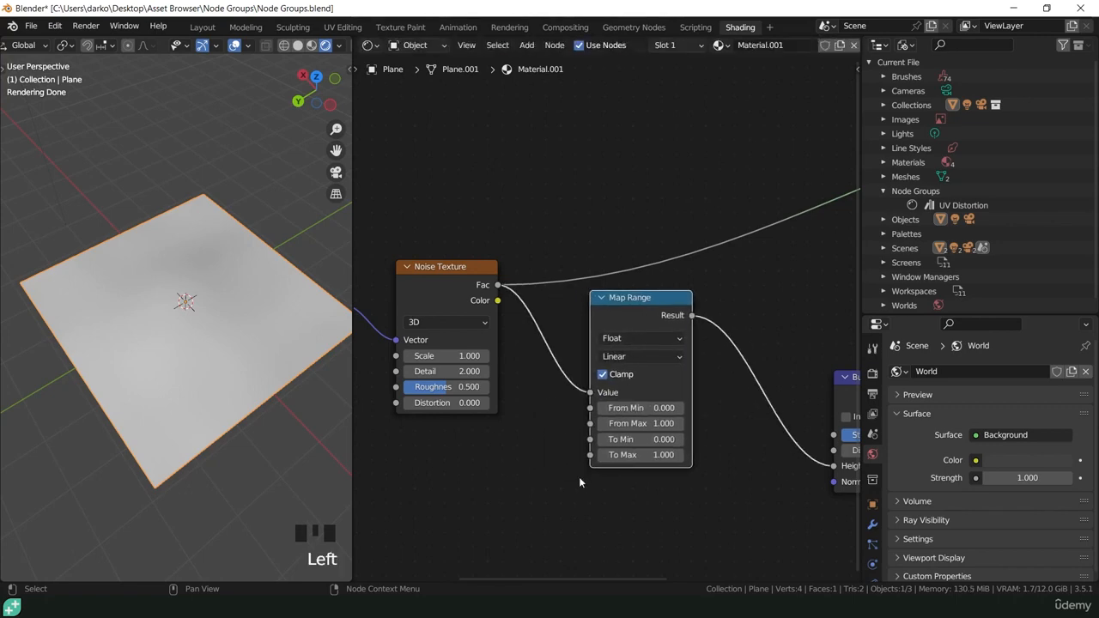
Set the Map Range node's To Min to 0.4 and To Max to 0.6.
{"action": "scroll", "coordinate": [623, 443], "scroll_direction": "up", "scroll_amount": 8}
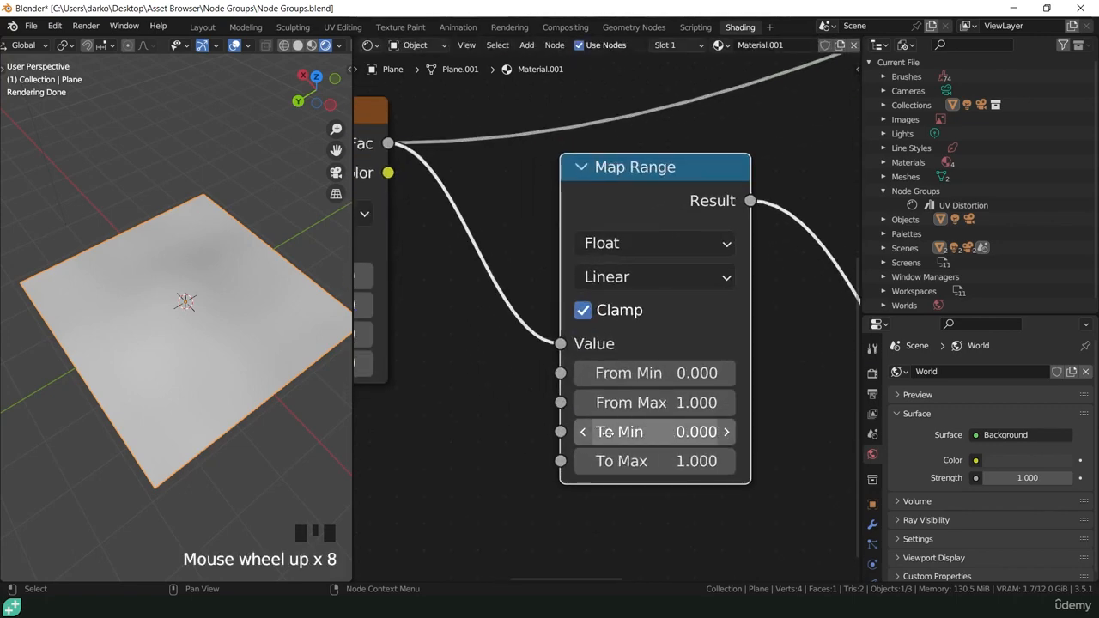
{"action": "left_click", "coordinate": [639, 438]}
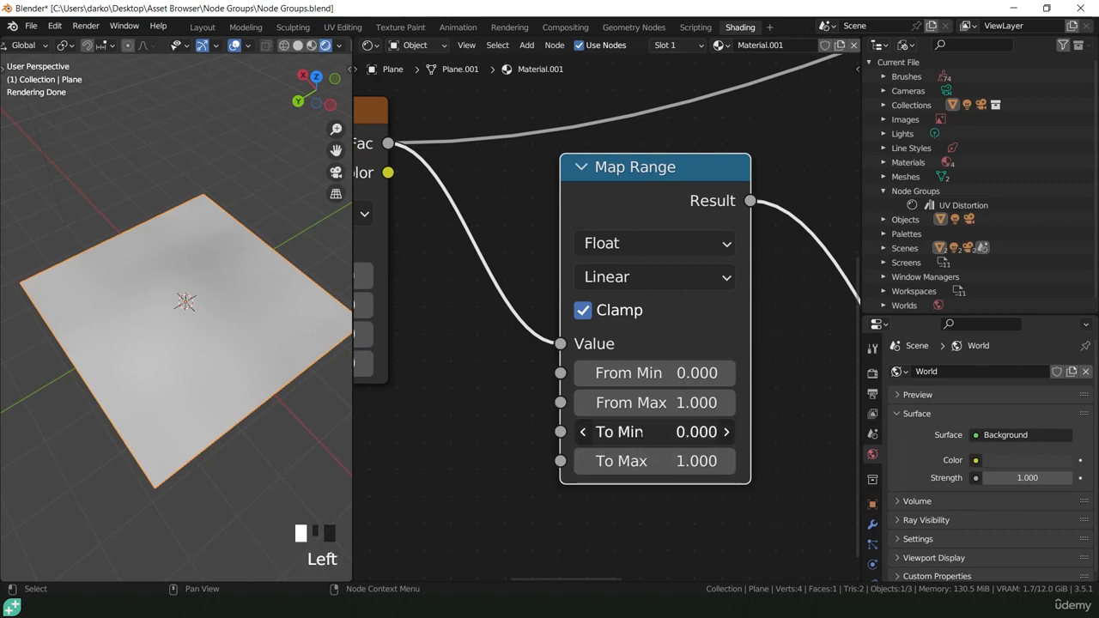
{"action": "type", "text": ".4"}
{"action": "key", "text": "Return"}
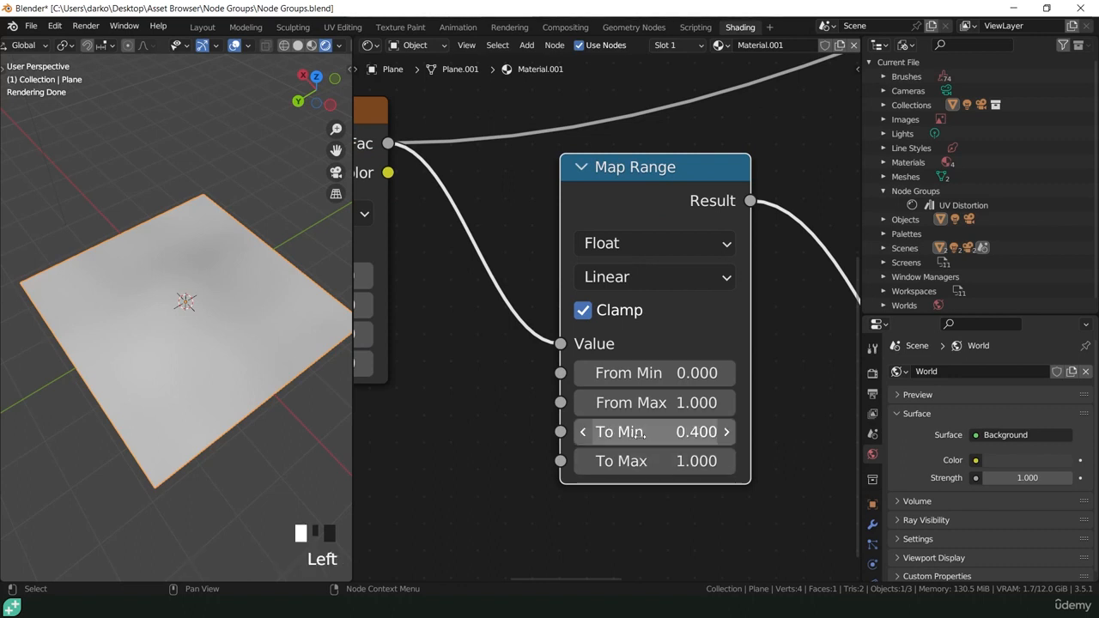
{"action": "left_click", "coordinate": [648, 463]}
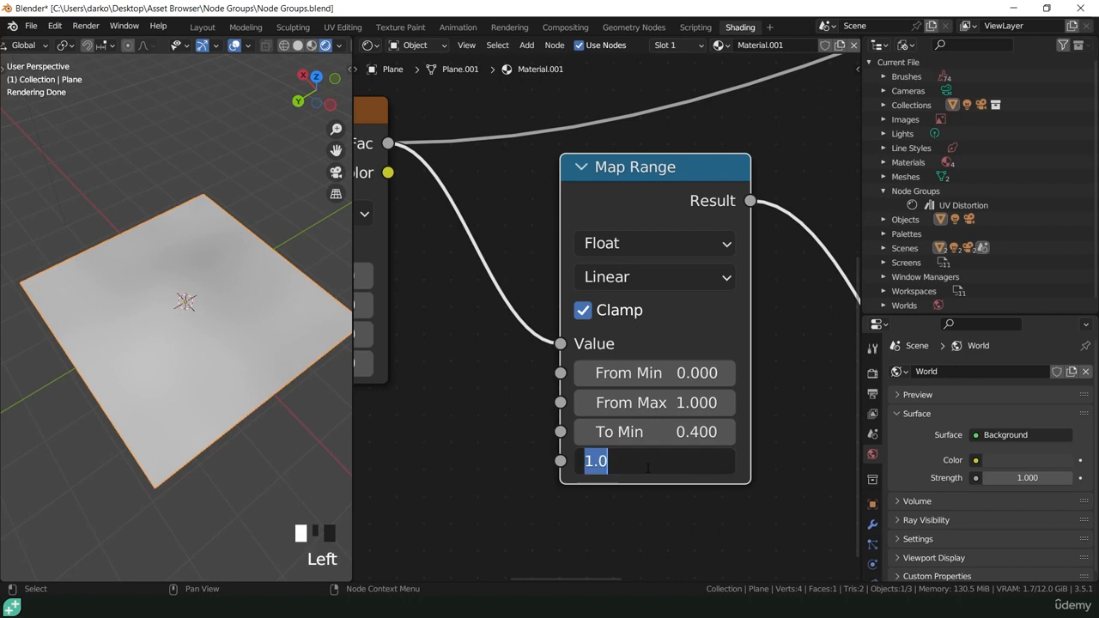
{"action": "type", "text": ".6"}
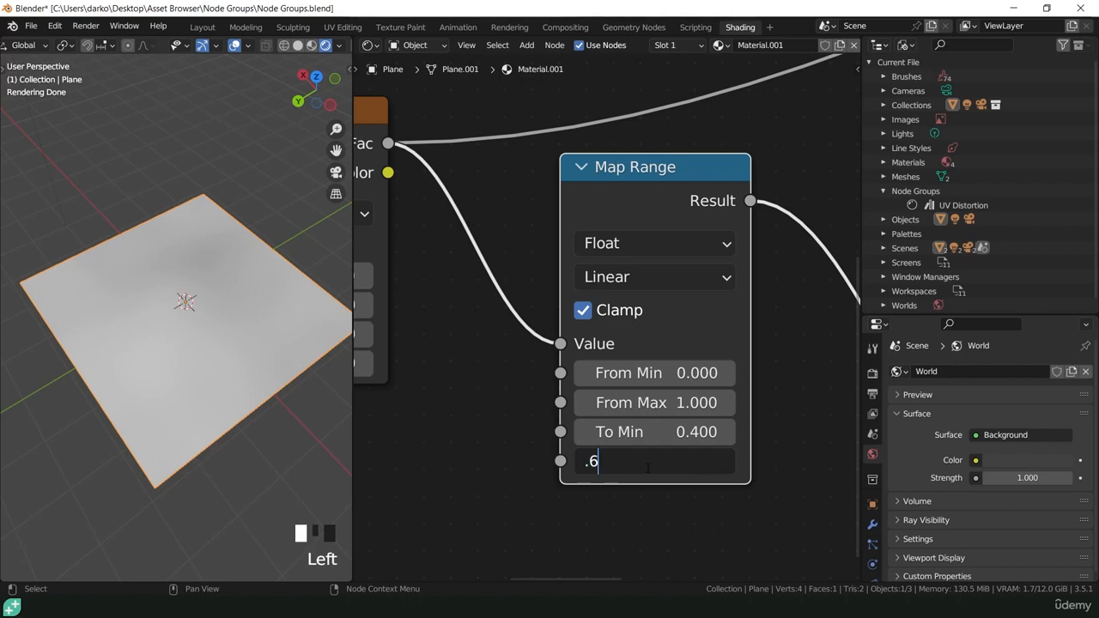
{"action": "key", "text": "Return"}
{"action": "scroll", "coordinate": [602, 343], "scroll_direction": "down", "scroll_amount": 3}
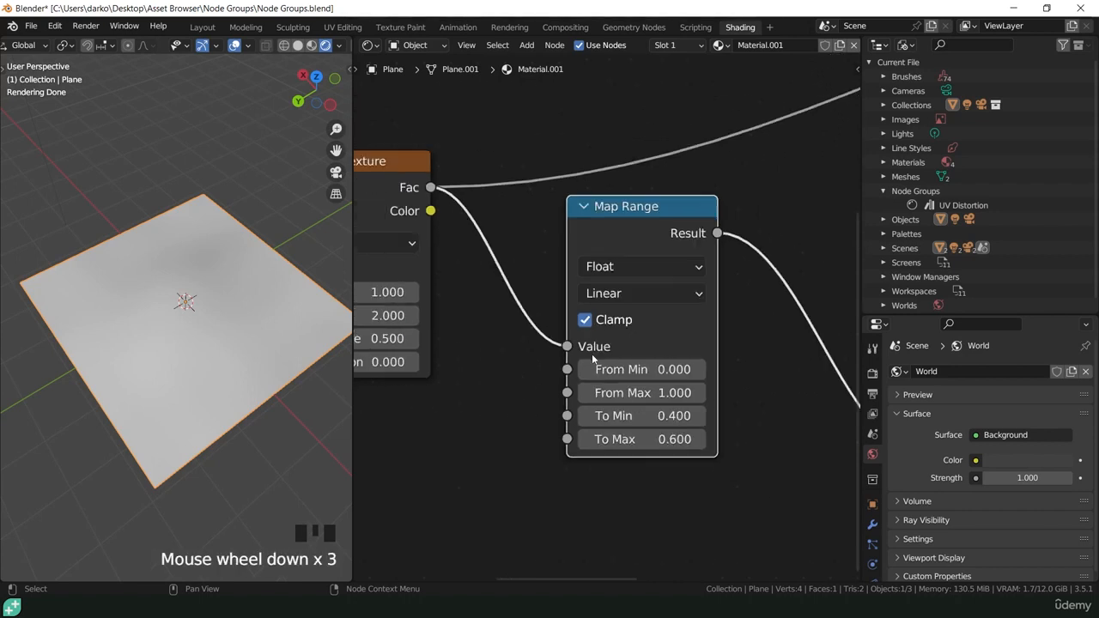
Preview the Principled BSDF on the plane again and inspect its softened reflections.
{"action": "scroll", "coordinate": [601, 344], "scroll_direction": "down", "scroll_amount": 6}
{"action": "middle_click_drag", "start_coordinate": [824, 284], "coordinate": [591, 311]}
{"action": "left_click", "coordinate": [757, 80], "text": "ctrl+shift"}
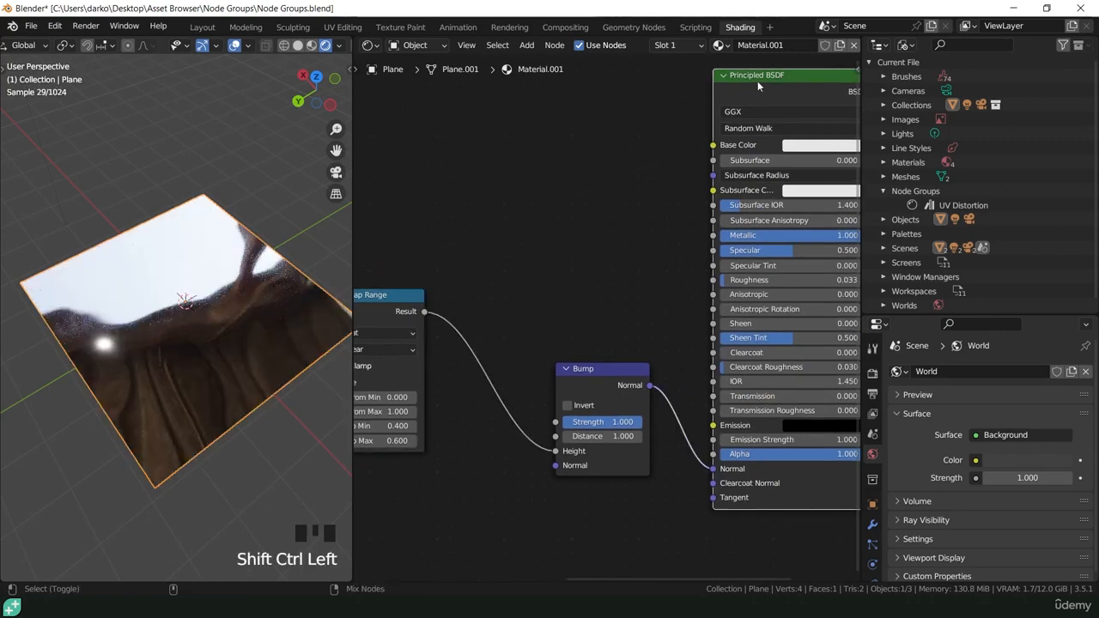
{"action": "middle_click_drag", "start_coordinate": [330, 388], "coordinate": [287, 361]}
{"action": "scroll", "coordinate": [236, 337], "scroll_direction": "up", "scroll_amount": 3}
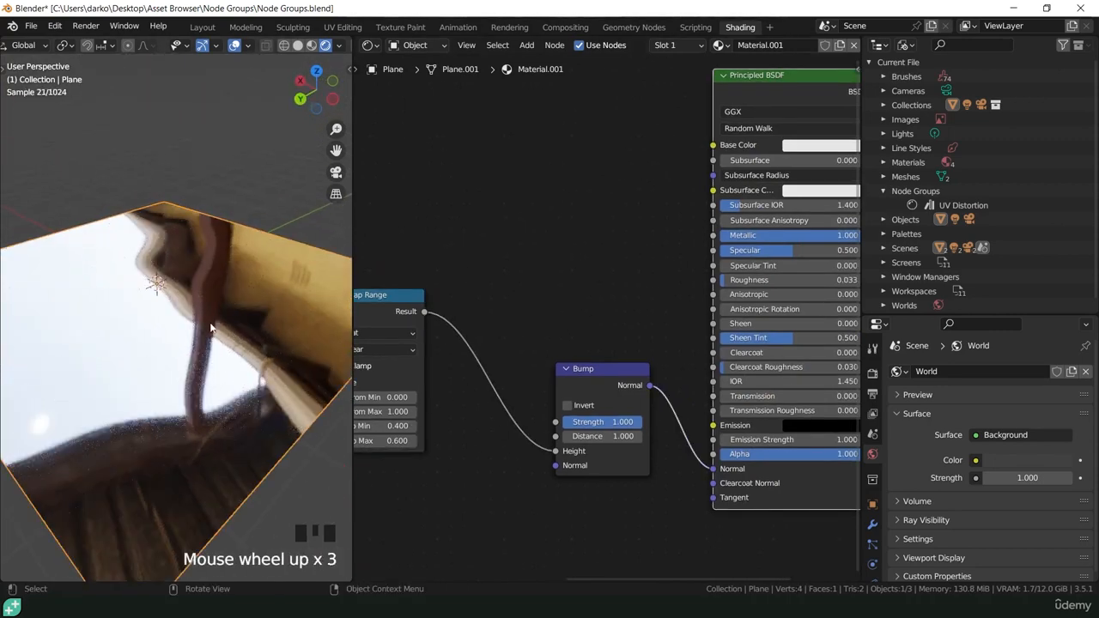
{"action": "scroll", "coordinate": [452, 462], "scroll_direction": "down", "scroll_amount": 2}
Move the Texture Coordinate node away from Mapping, and line up the Mapping, Map Range and Bump nodes closely around the Noise Texture.
{"action": "middle_click_drag", "start_coordinate": [452, 462], "coordinate": [651, 425]}
{"action": "scroll", "coordinate": [653, 423], "scroll_direction": "down", "scroll_amount": 5}
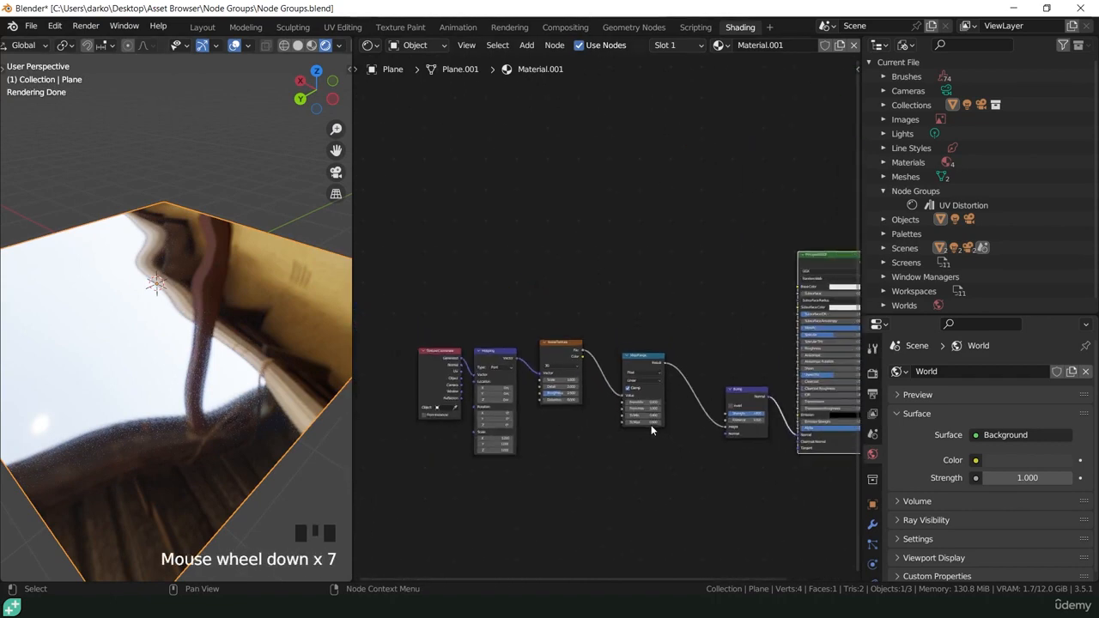
{"action": "left_click_drag", "start_coordinate": [442, 377], "coordinate": [403, 355]}
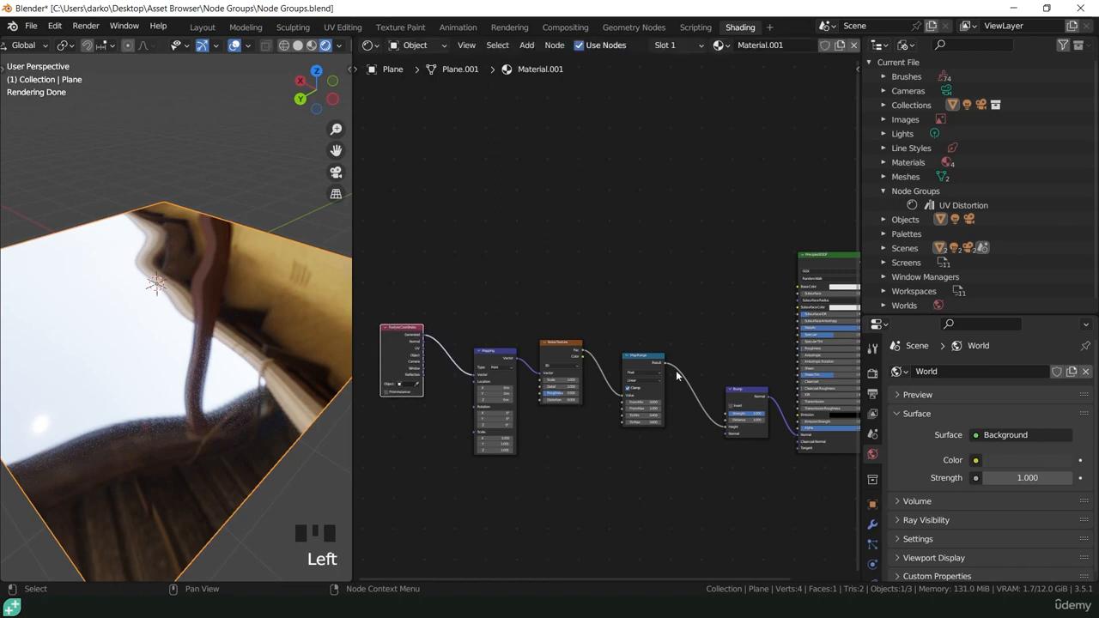
{"action": "left_click_drag", "start_coordinate": [738, 394], "coordinate": [615, 346]}
{"action": "left_click", "coordinate": [608, 344]}
{"action": "left_click_drag", "start_coordinate": [683, 365], "coordinate": [650, 347]}
{"action": "left_click", "coordinate": [501, 359]}
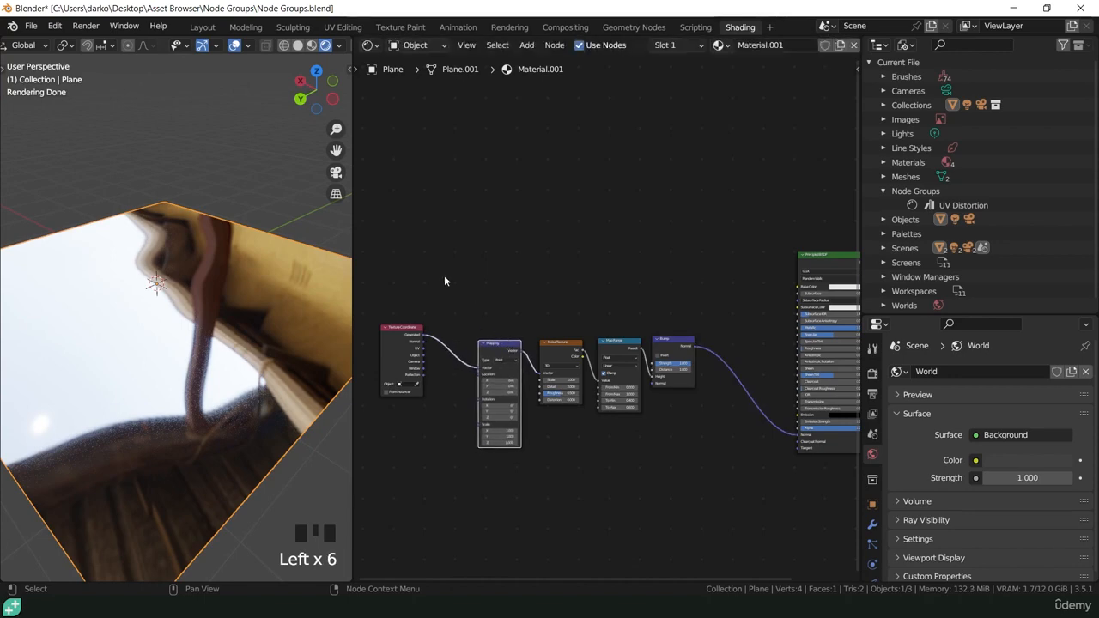
Combine the Mapping, Noise Texture, Map Range and Bump nodes into a node group, leaving Texture Coordinate outside.
{"action": "left_click_drag", "start_coordinate": [444, 277], "coordinate": [730, 550]}
{"action": "key", "text": "ctrl+g"}
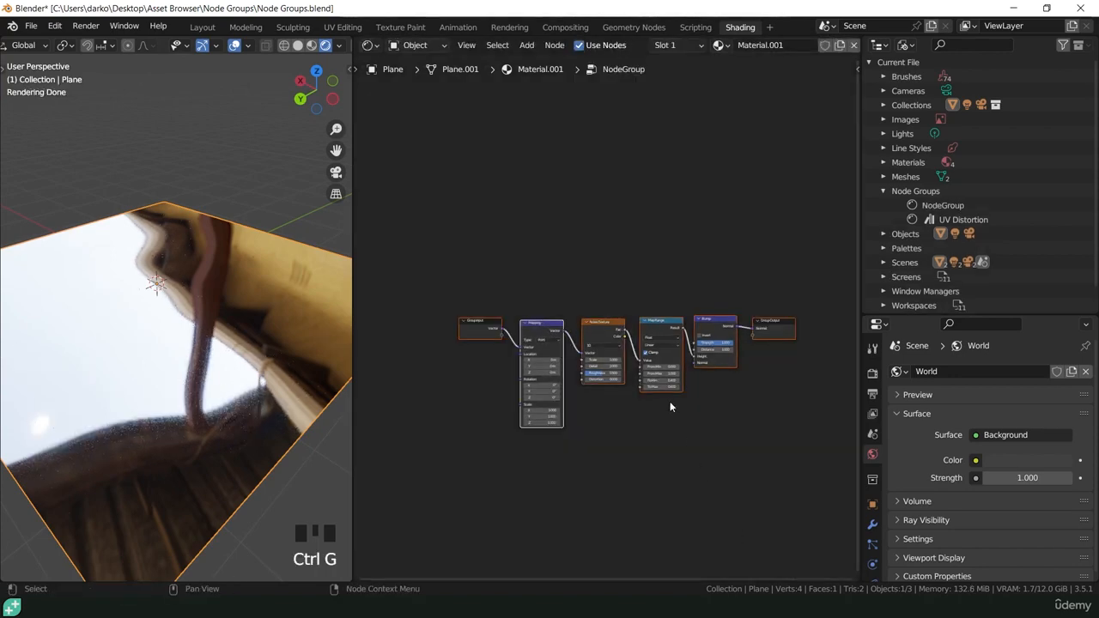
{"action": "scroll", "coordinate": [670, 401], "scroll_direction": "up", "scroll_amount": 6}
{"action": "middle_click_drag", "start_coordinate": [704, 381], "coordinate": [630, 445]}
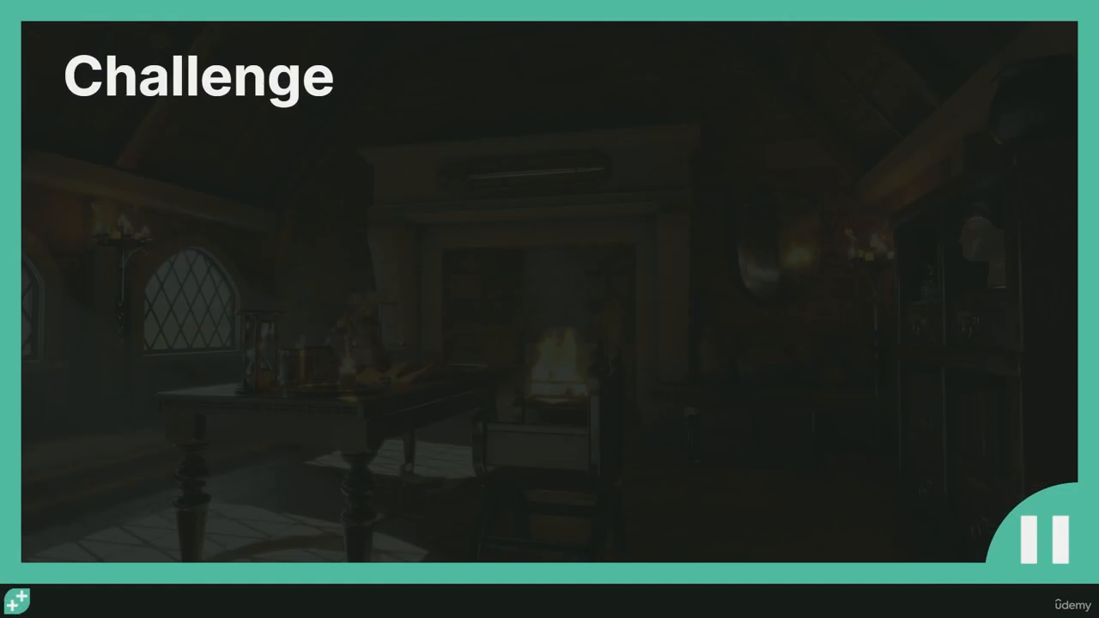
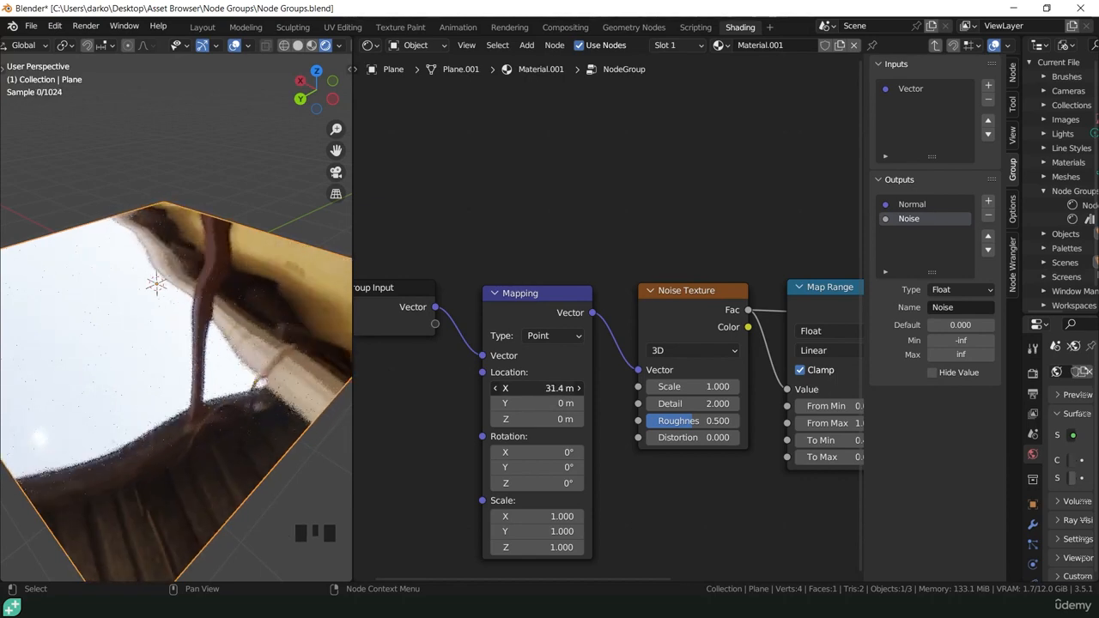
Undo the Mapping node's Location X change and move the Group Input node farther away from Mapping.
{"action": "key", "text": "ctrl+z"}
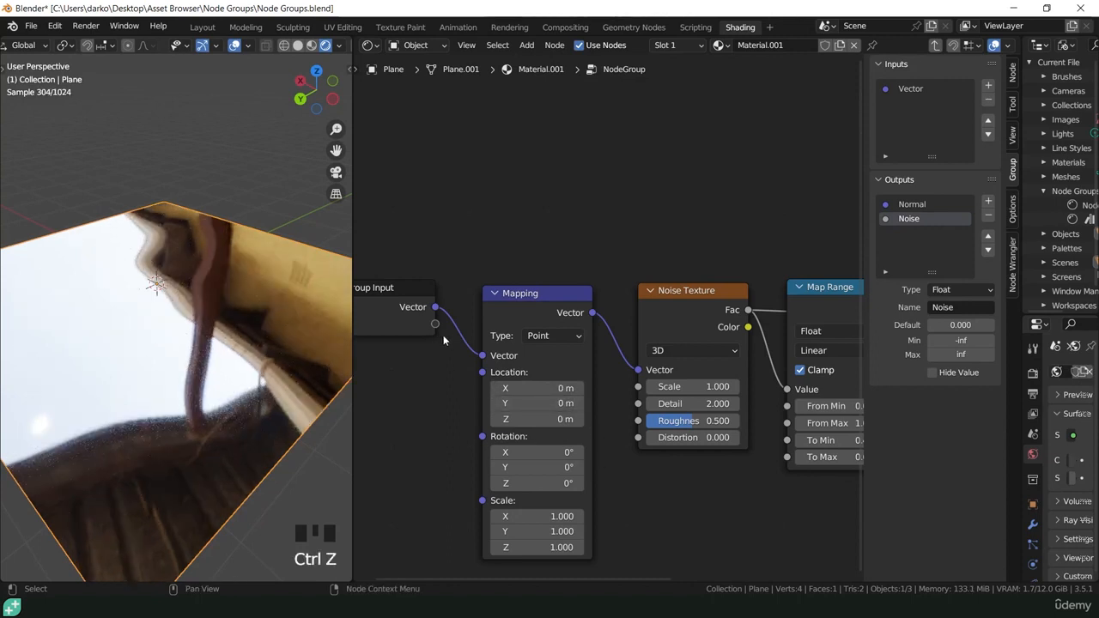
{"action": "middle_click_drag", "start_coordinate": [444, 339], "coordinate": [562, 336]}
{"action": "left_click_drag", "start_coordinate": [499, 303], "coordinate": [421, 322]}
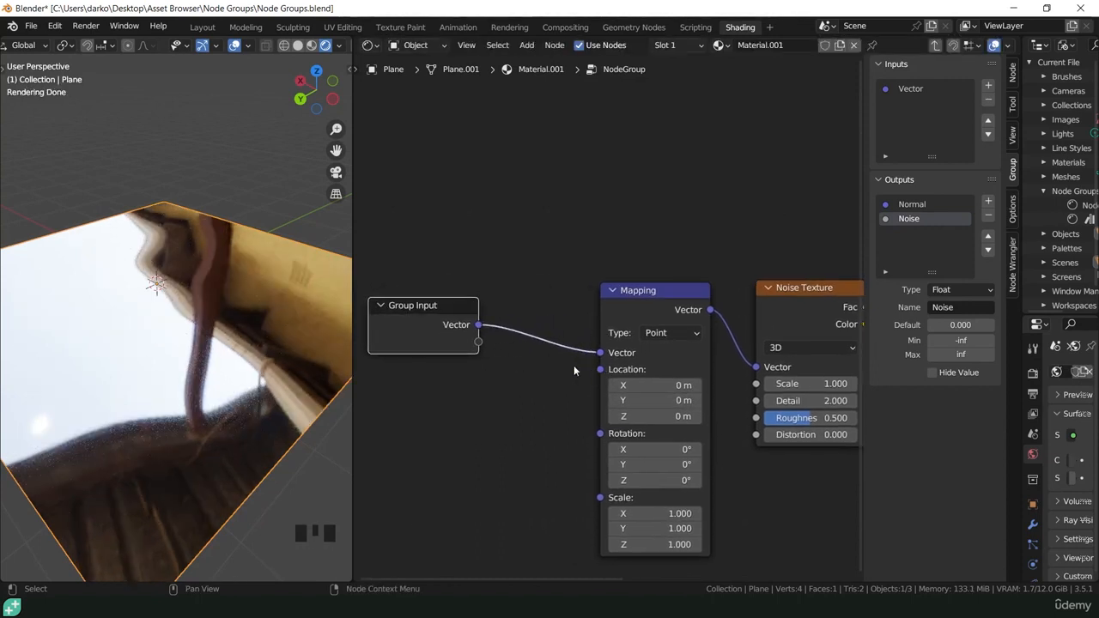
{"action": "left_click_drag", "start_coordinate": [445, 330], "coordinate": [395, 319]}
Add a Combine XYZ node below the Group Input and link its Vector output to the Mapping node's Location.
{"action": "key", "text": "shift+a"}
{"action": "mouse_move", "coordinate": [455, 373]}
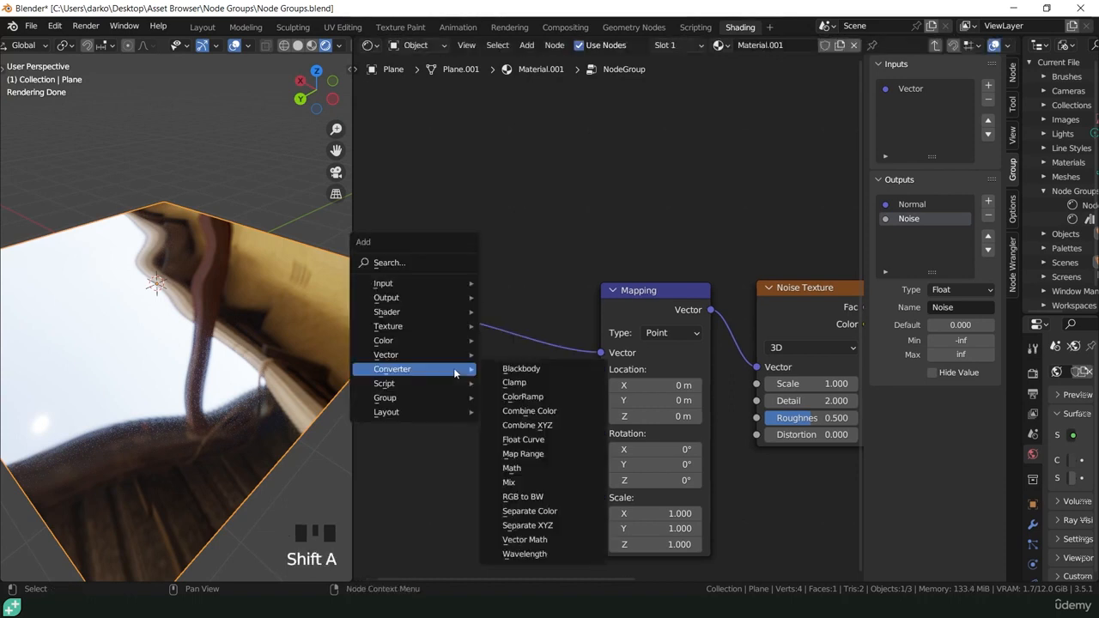
{"action": "left_click", "coordinate": [532, 427]}
{"action": "left_click", "coordinate": [455, 372]}
{"action": "left_click_drag", "start_coordinate": [540, 392], "coordinate": [600, 370]}
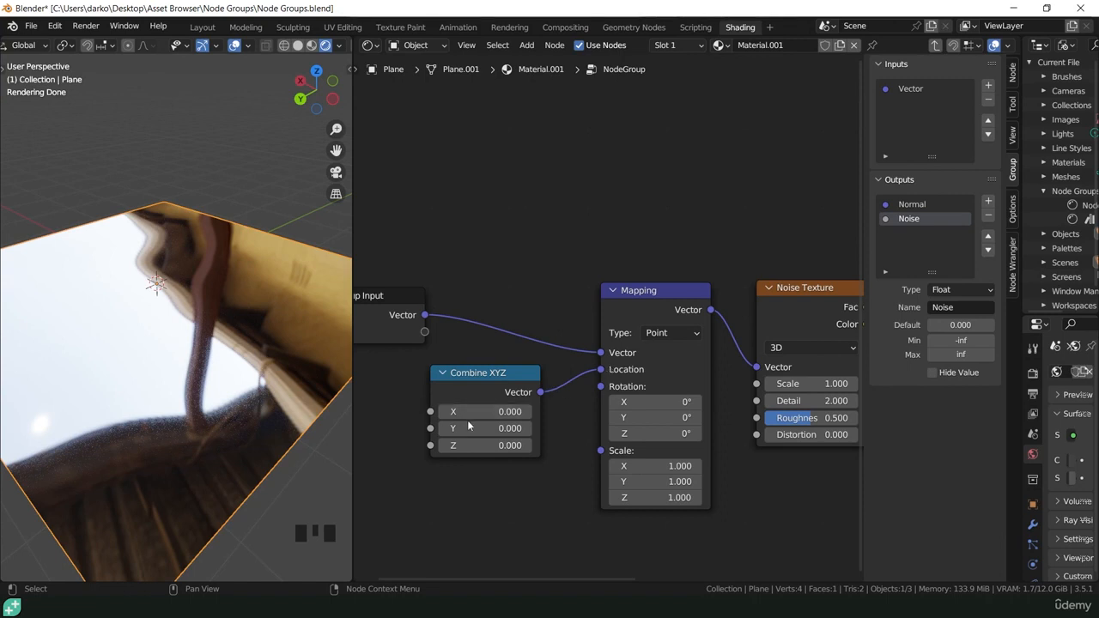
Move the Group Input clear of Combine XYZ and expose Combine XYZ's X, Y and Z as new group inputs.
{"action": "middle_click_drag", "start_coordinate": [373, 323], "coordinate": [511, 309]}
{"action": "left_click_drag", "start_coordinate": [510, 309], "coordinate": [433, 319]}
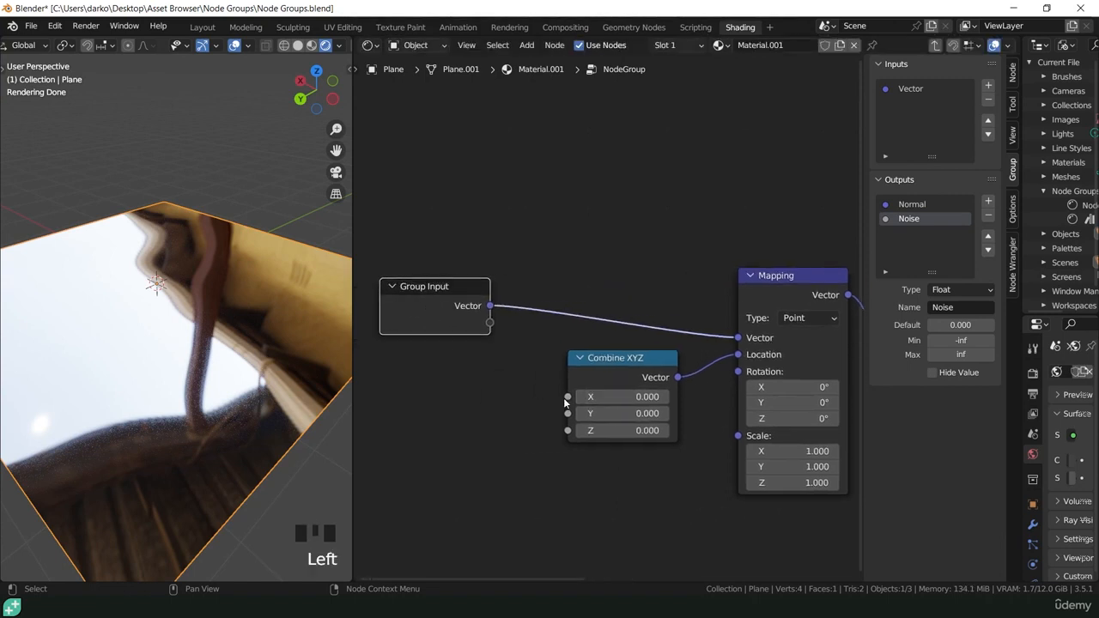
{"action": "left_click_drag", "start_coordinate": [567, 396], "coordinate": [491, 340]}
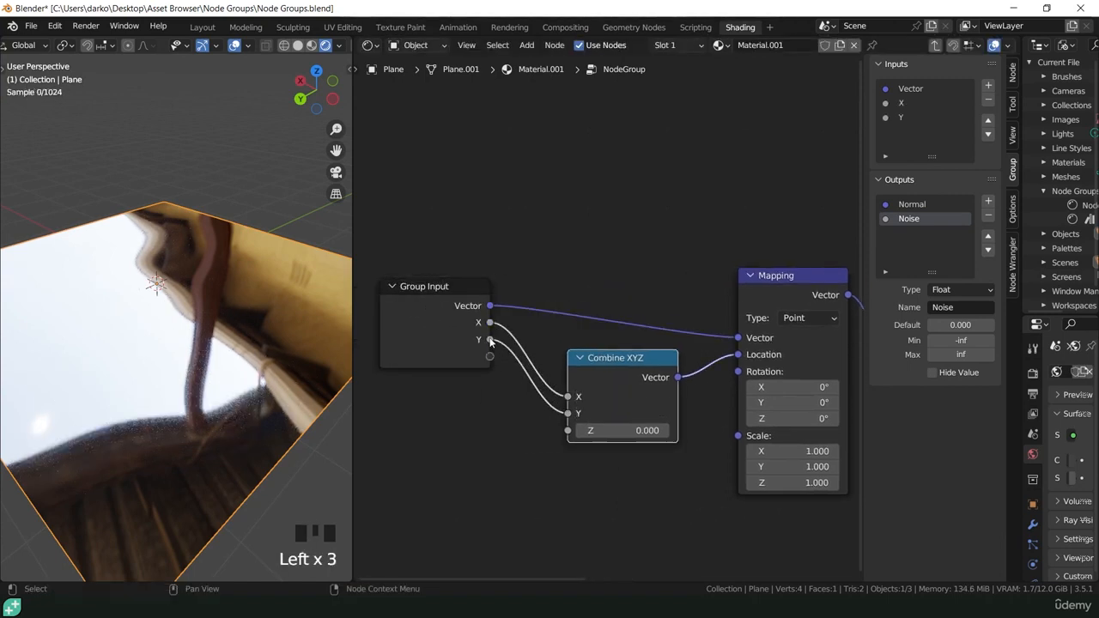
{"action": "left_click_drag", "start_coordinate": [568, 430], "coordinate": [489, 358]}
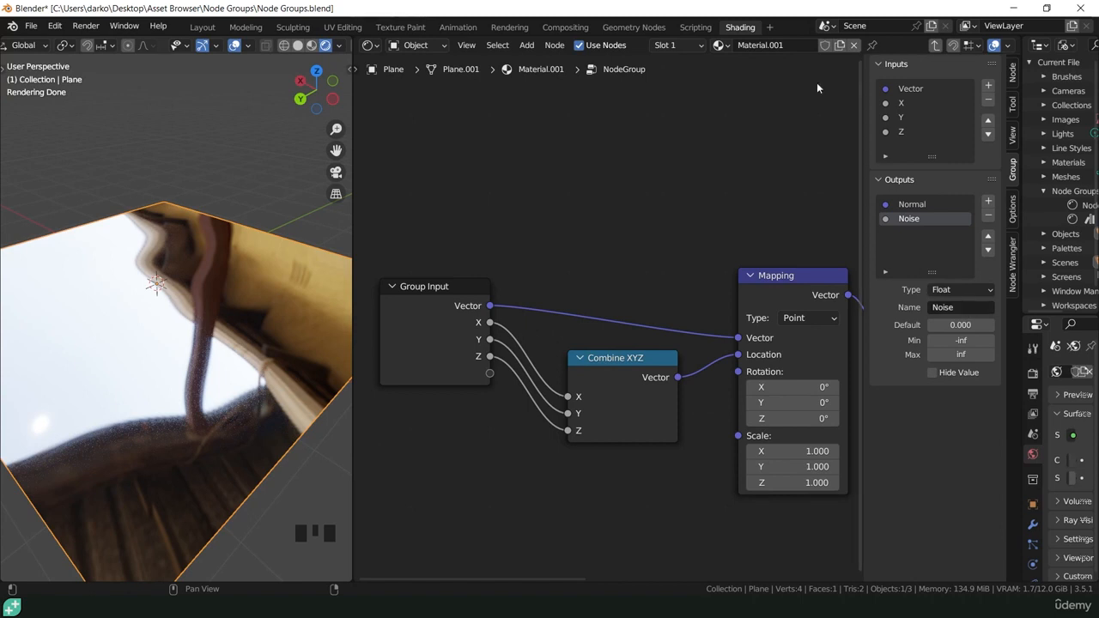
Rename the group inputs X and Y to Location X and Location Y.
{"action": "left_click", "coordinate": [902, 103]}
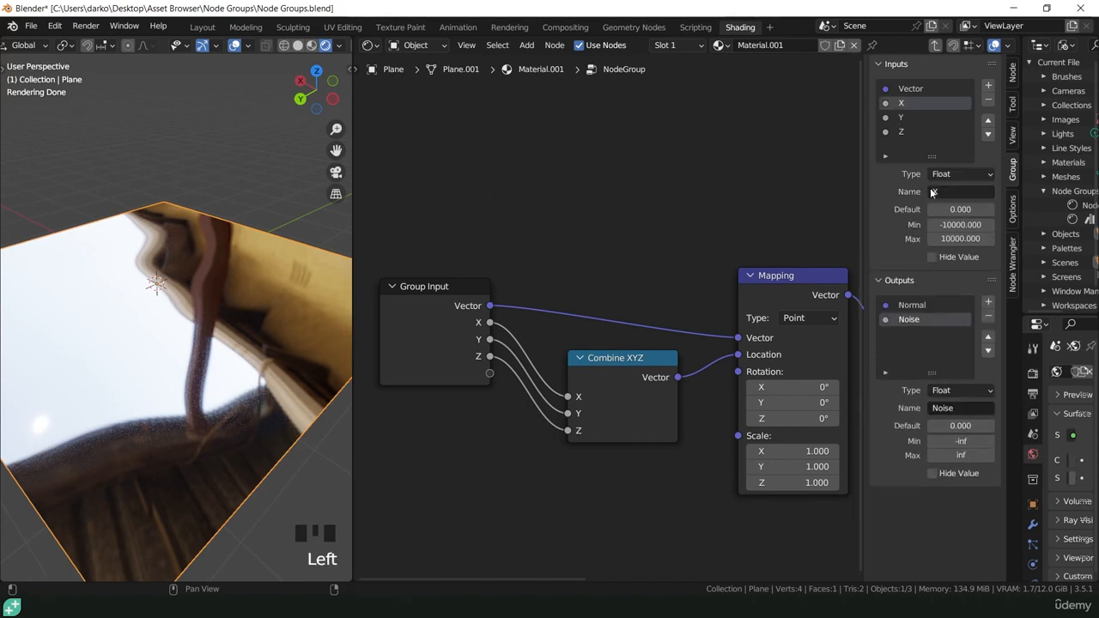
{"action": "double_click", "coordinate": [962, 192]}
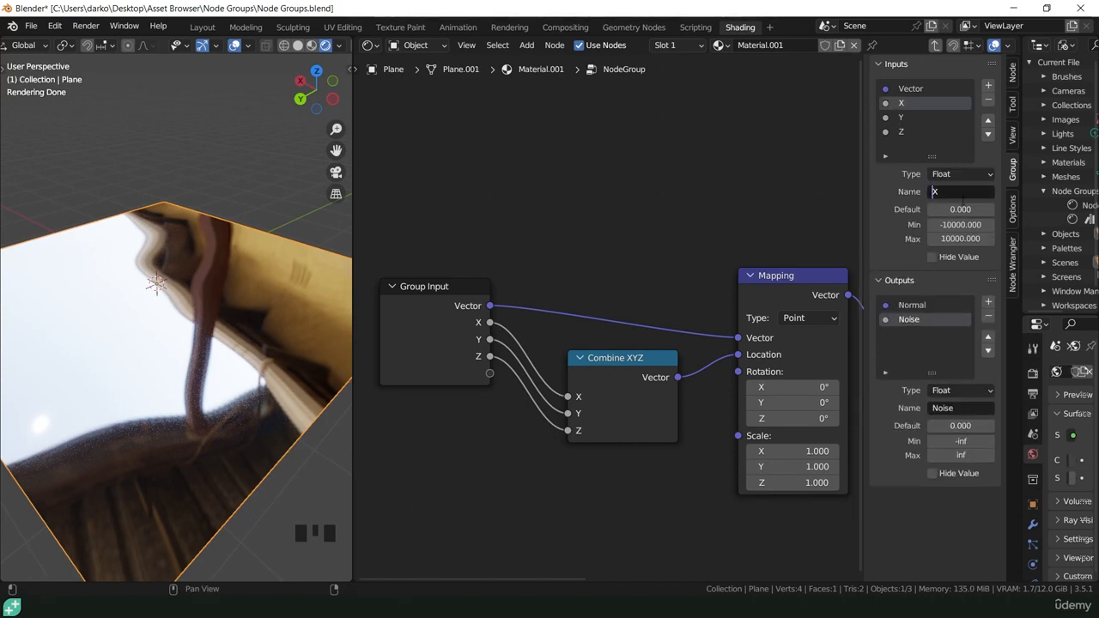
{"action": "type", "text": "Location"}
{"action": "key", "text": "Return"}
{"action": "left_click", "coordinate": [901, 117]}
{"action": "left_click", "coordinate": [988, 192]}
{"action": "type", "text": "Locat"}
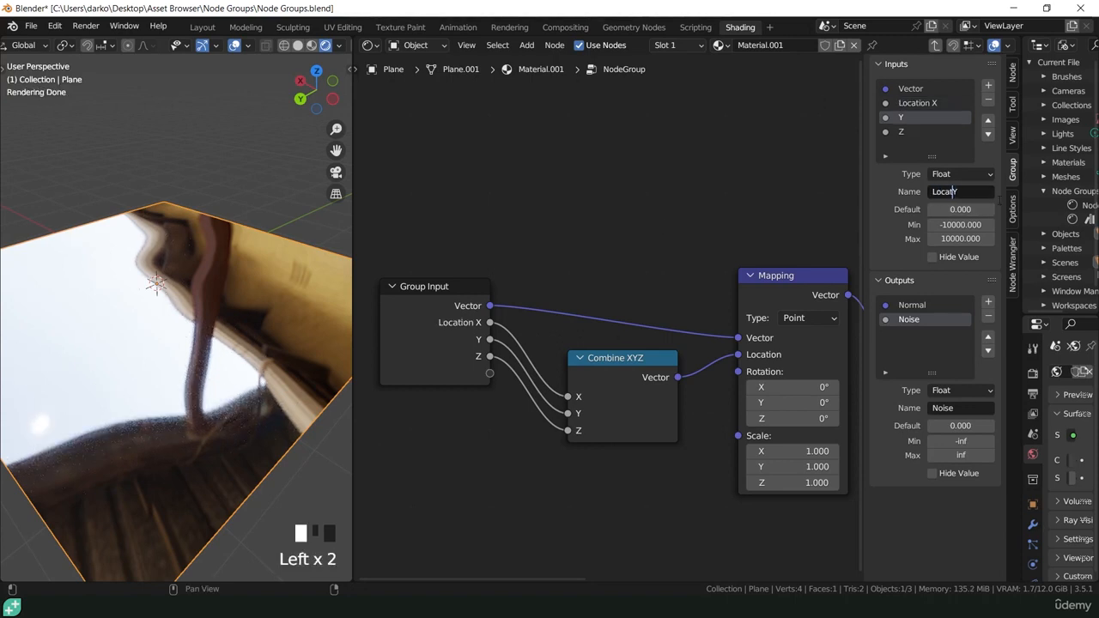
{"action": "type", "text": "ion"}
{"action": "key", "text": "Return"}
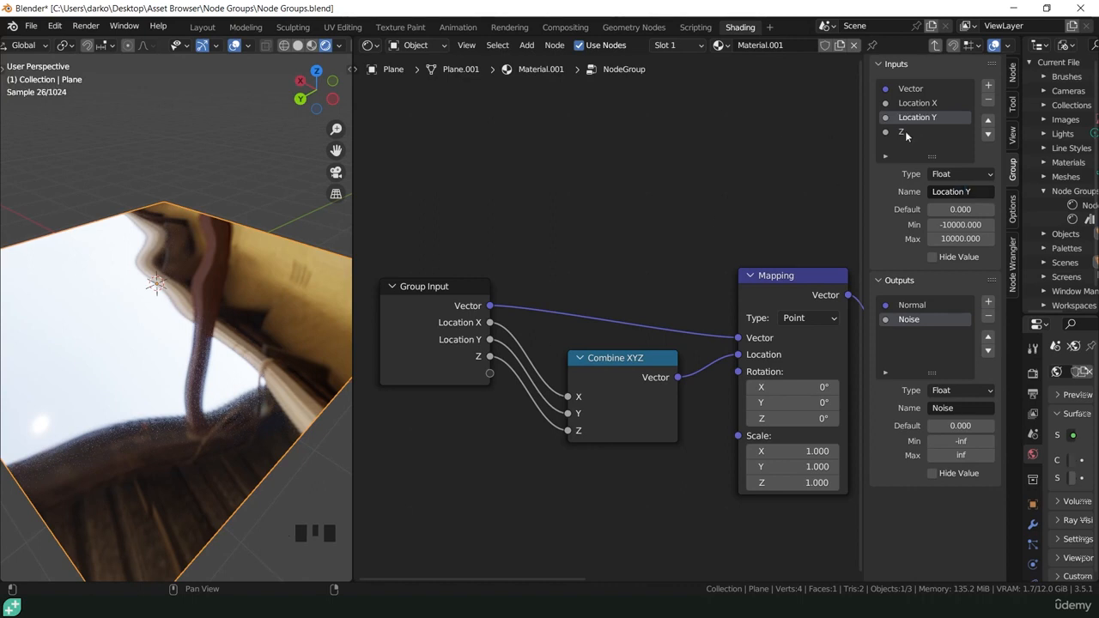
Rename the group input Z to Location Z.
{"action": "left_click", "coordinate": [901, 131]}
{"action": "left_click", "coordinate": [953, 192]}
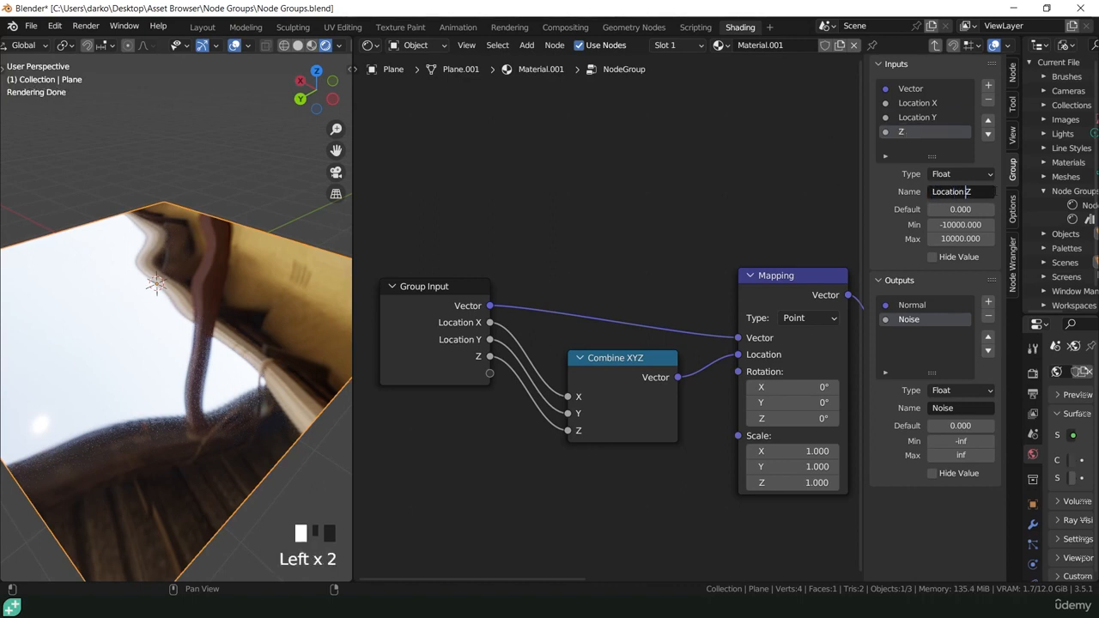
{"action": "type", "text": "Location"}
{"action": "key", "text": "Return"}
{"action": "scroll", "coordinate": [626, 393], "scroll_direction": "down", "scroll_amount": 4}
{"action": "middle_click_drag", "start_coordinate": [741, 376], "coordinate": [635, 369]}
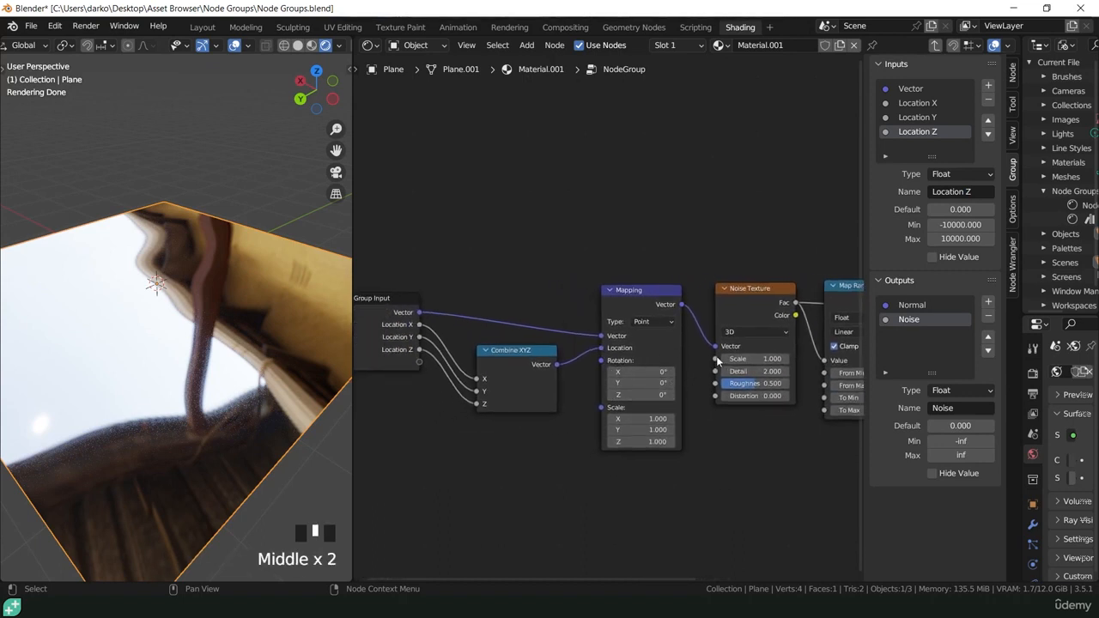
Expose the Noise Texture's Scale, Distortion and Detail as new inputs on the Group Input node.
{"action": "left_click_drag", "start_coordinate": [716, 359], "coordinate": [419, 362]}
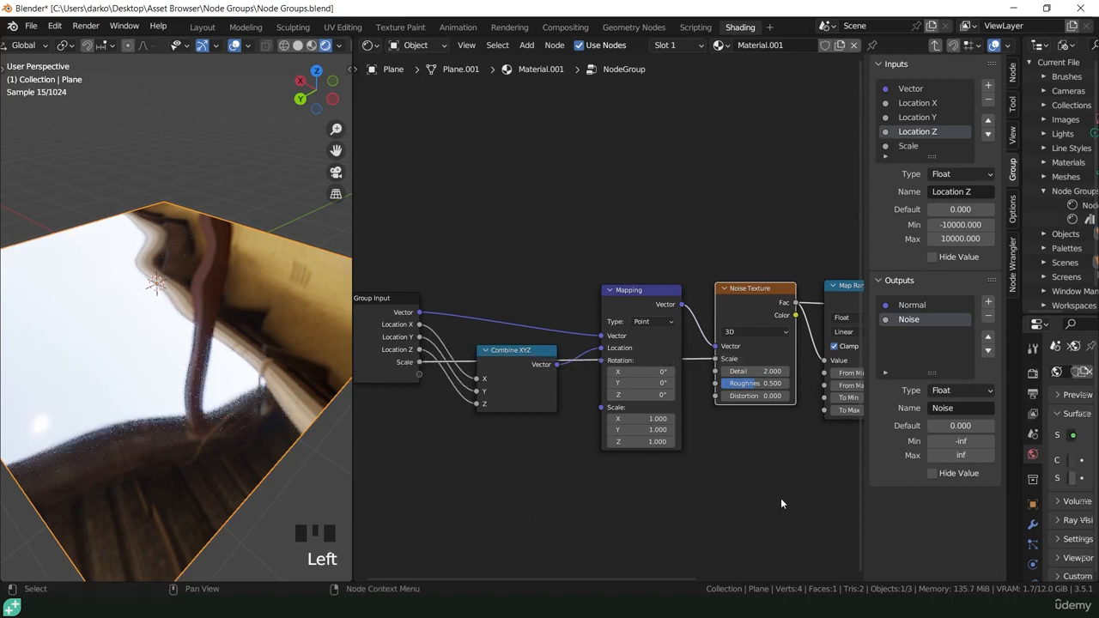
{"action": "left_click_drag", "start_coordinate": [715, 396], "coordinate": [421, 374]}
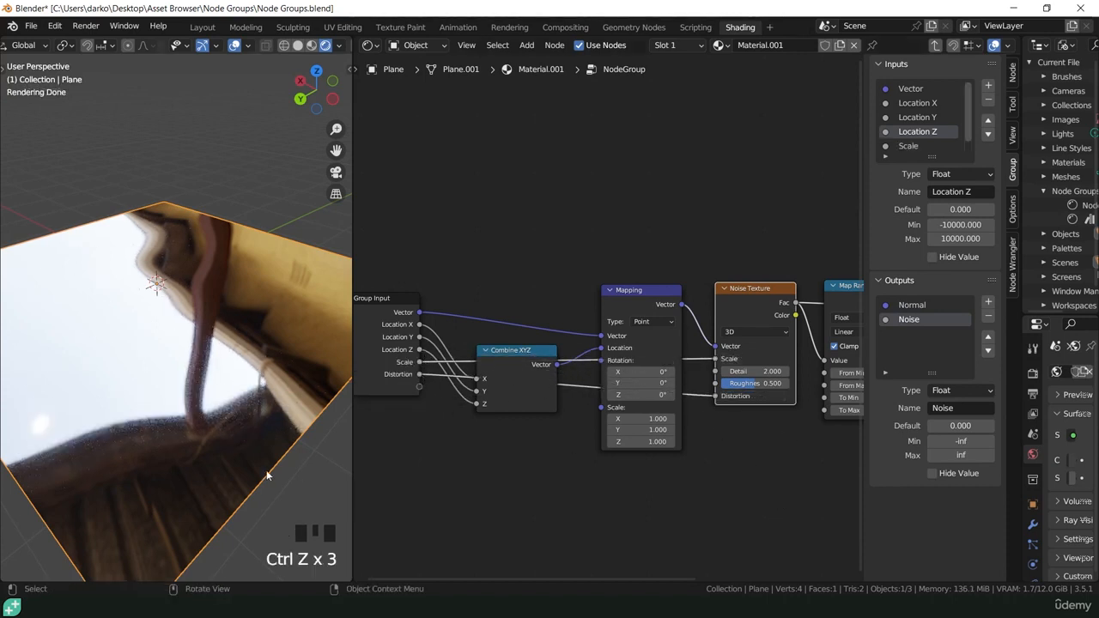
{"action": "mouse_move", "coordinate": [266, 470]}
{"action": "middle_mouse_down"}
{"action": "mouse_move", "coordinate": [196, 461]}
{"action": "mouse_move", "coordinate": [312, 453]}
{"action": "mouse_move", "coordinate": [274, 458]}
{"action": "middle_mouse_up"}
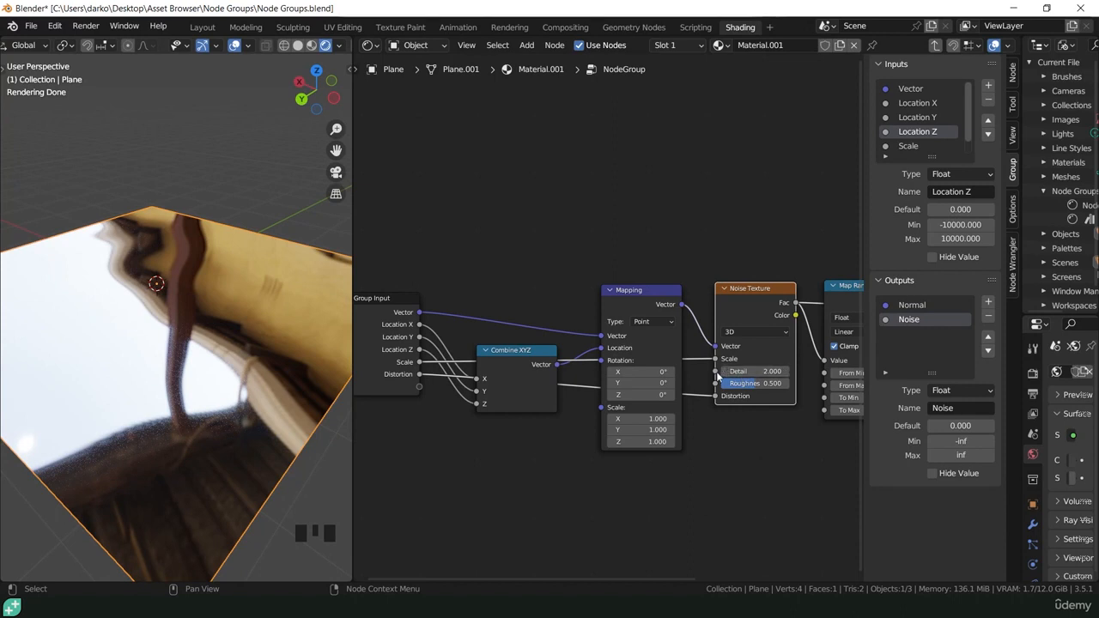
{"action": "left_click_drag", "start_coordinate": [716, 371], "coordinate": [416, 386]}
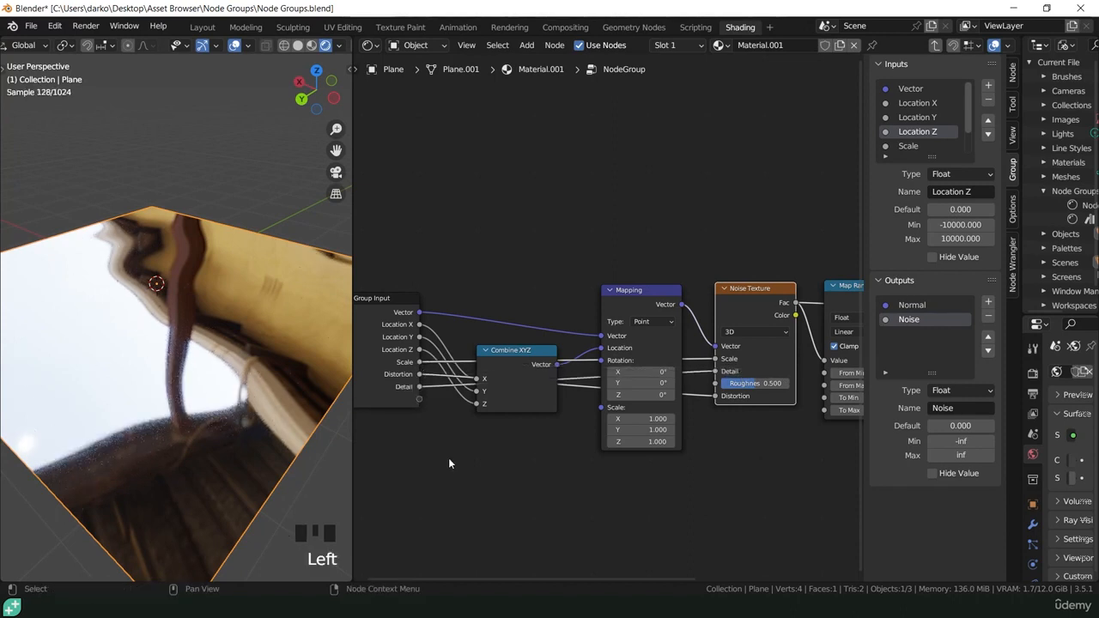
Expose the Bump node's Strength as a new input on the Group Input node.
{"action": "middle_click_drag", "start_coordinate": [775, 384], "coordinate": [594, 352]}
{"action": "scroll", "coordinate": [595, 384], "scroll_direction": "up", "scroll_amount": 3}
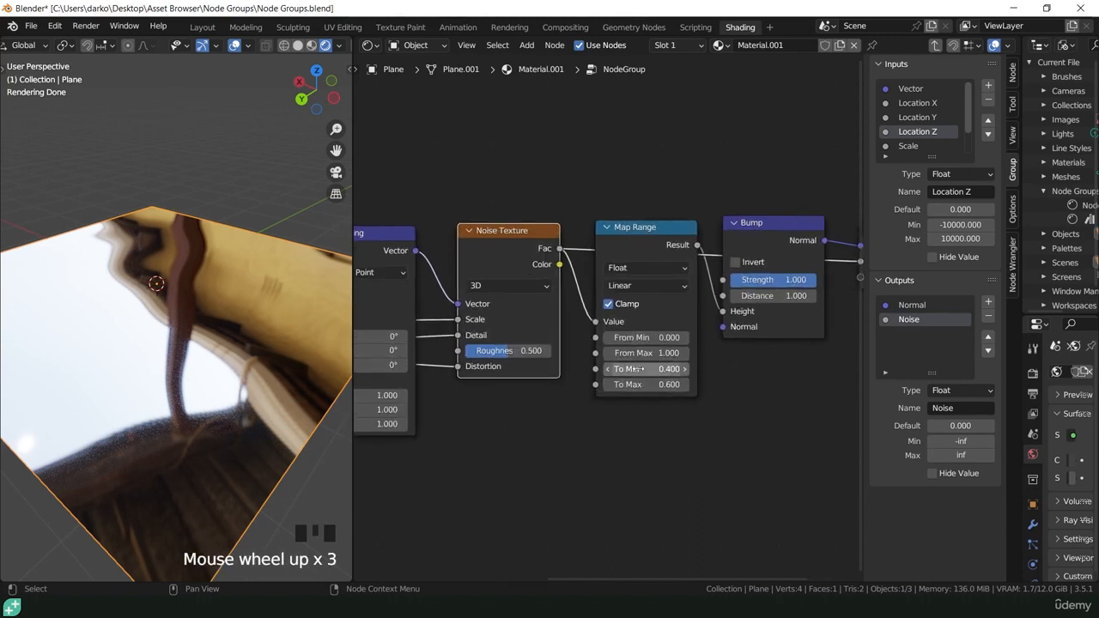
{"action": "scroll", "coordinate": [609, 402], "scroll_direction": "down", "scroll_amount": 5}
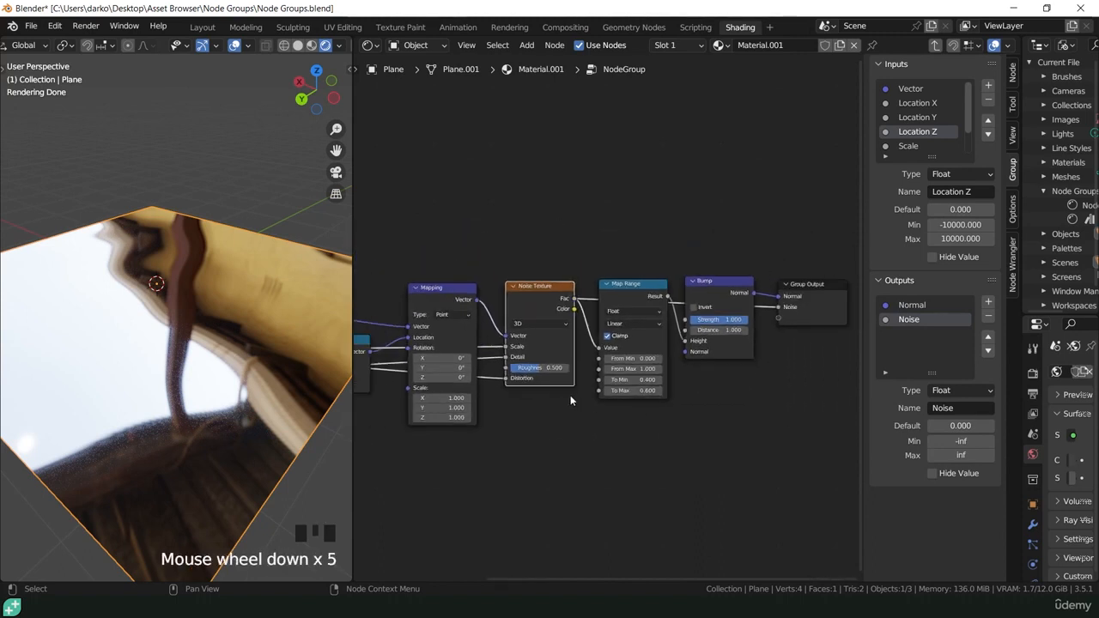
{"action": "middle_click_drag", "start_coordinate": [570, 395], "coordinate": [696, 400]}
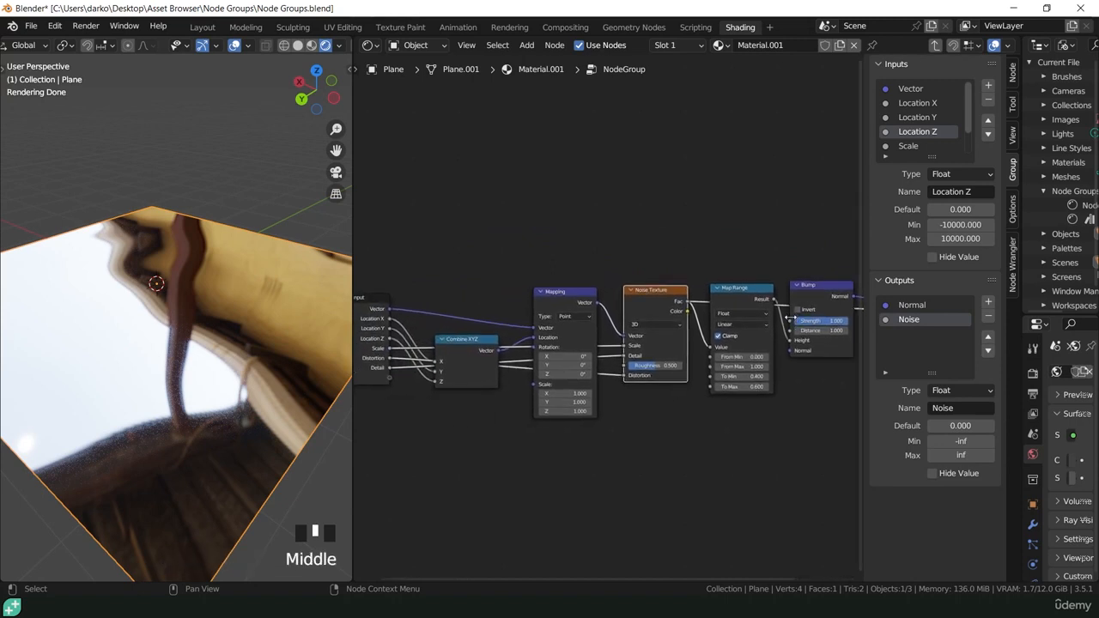
{"action": "left_click_drag", "start_coordinate": [791, 319], "coordinate": [407, 385]}
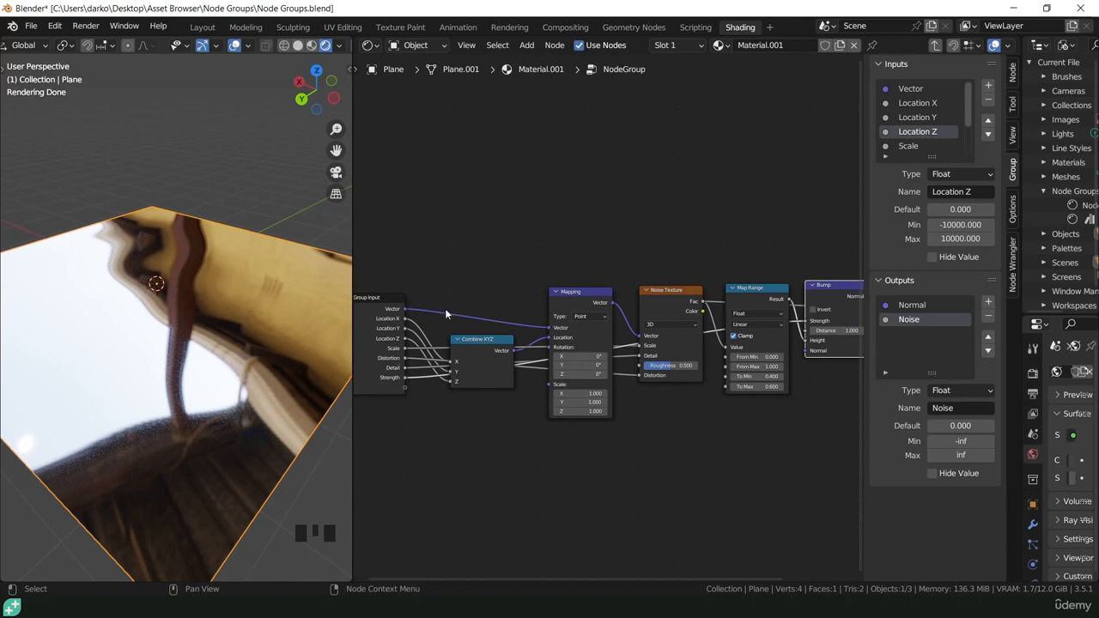
Widen the sidebar, lengthen the group inputs list, and set the Scale input's minimum to 0.
{"action": "left_click", "coordinate": [905, 147]}
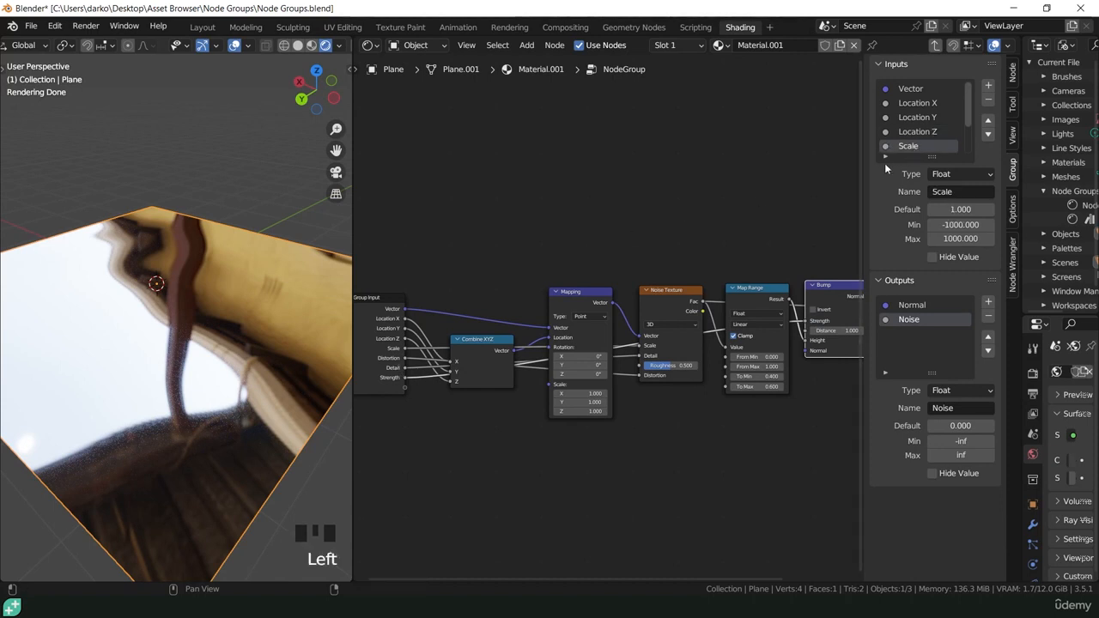
{"action": "left_click_drag", "start_coordinate": [867, 177], "coordinate": [761, 175]}
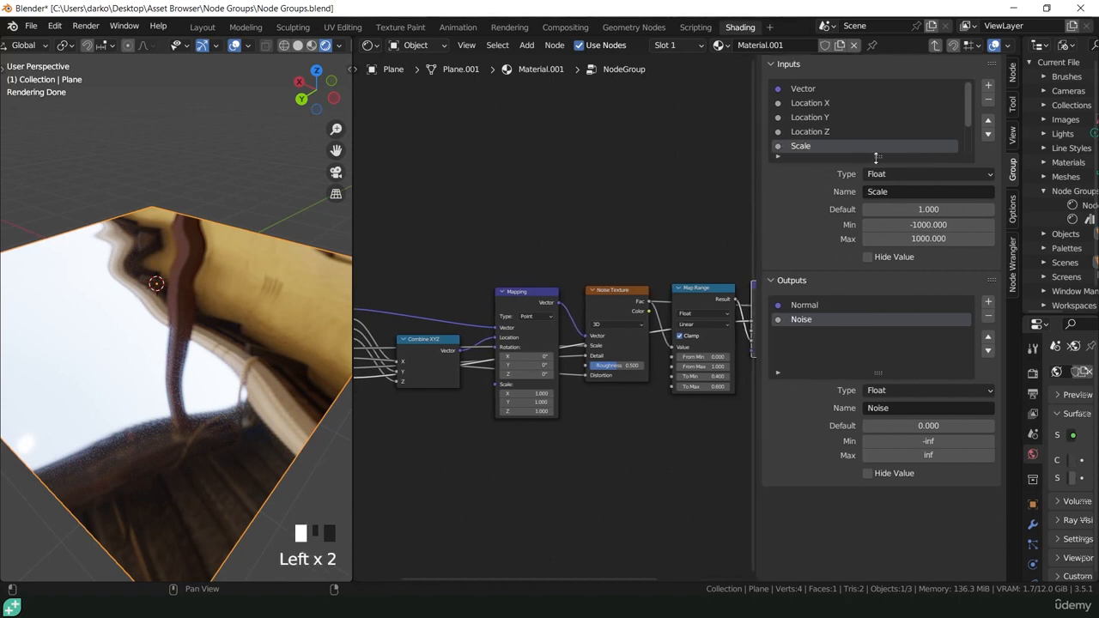
{"action": "left_click_drag", "start_coordinate": [876, 158], "coordinate": [877, 243]}
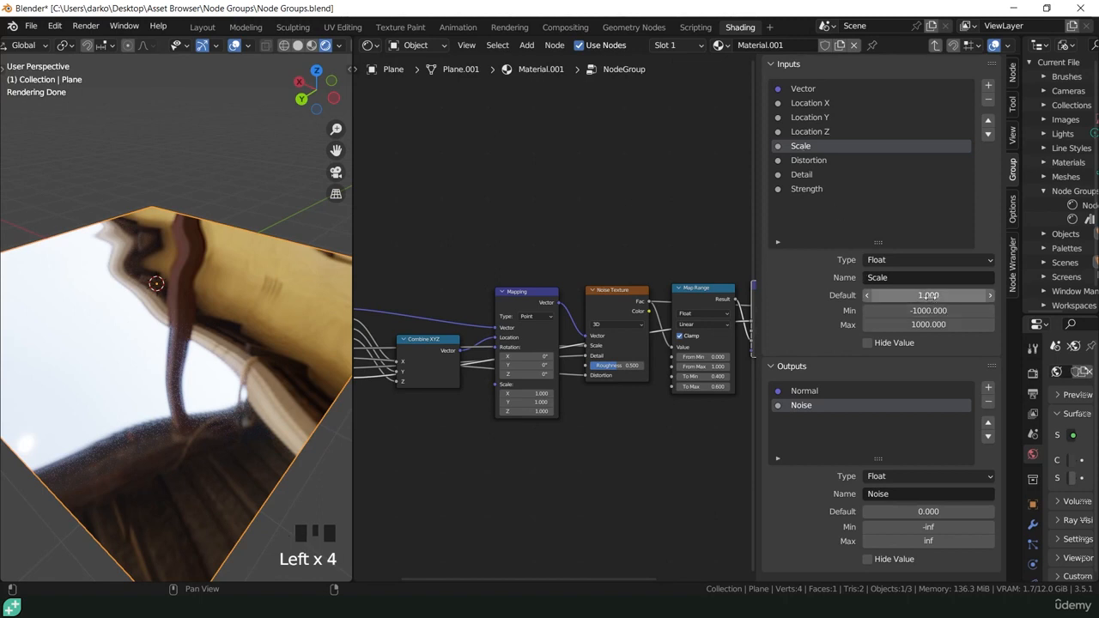
{"action": "left_click", "coordinate": [951, 315]}
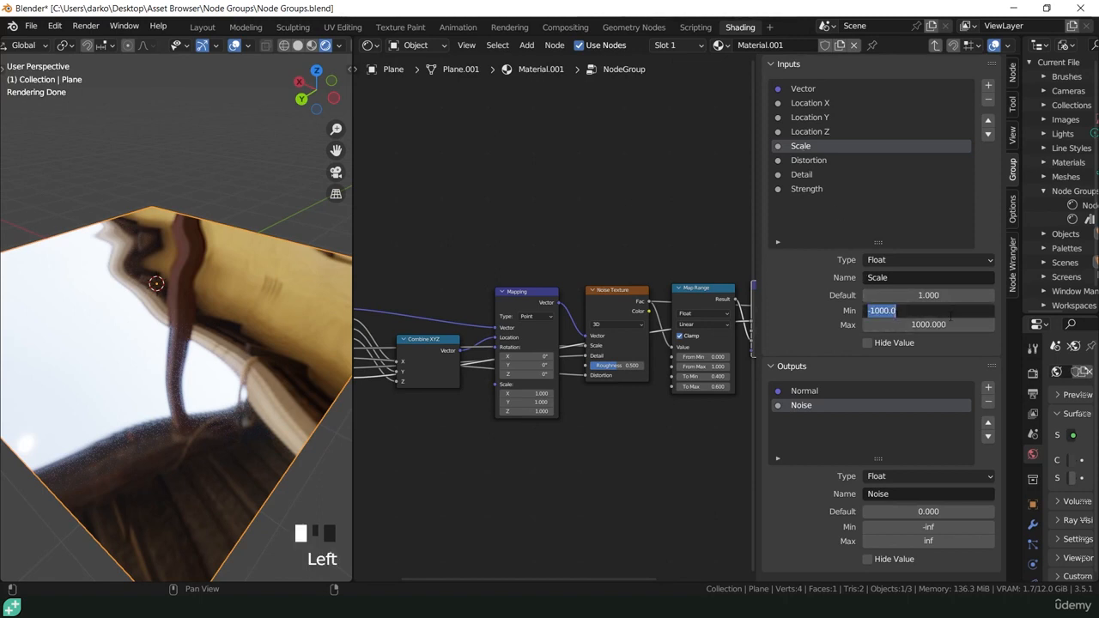
{"action": "key", "text": "Tab"}
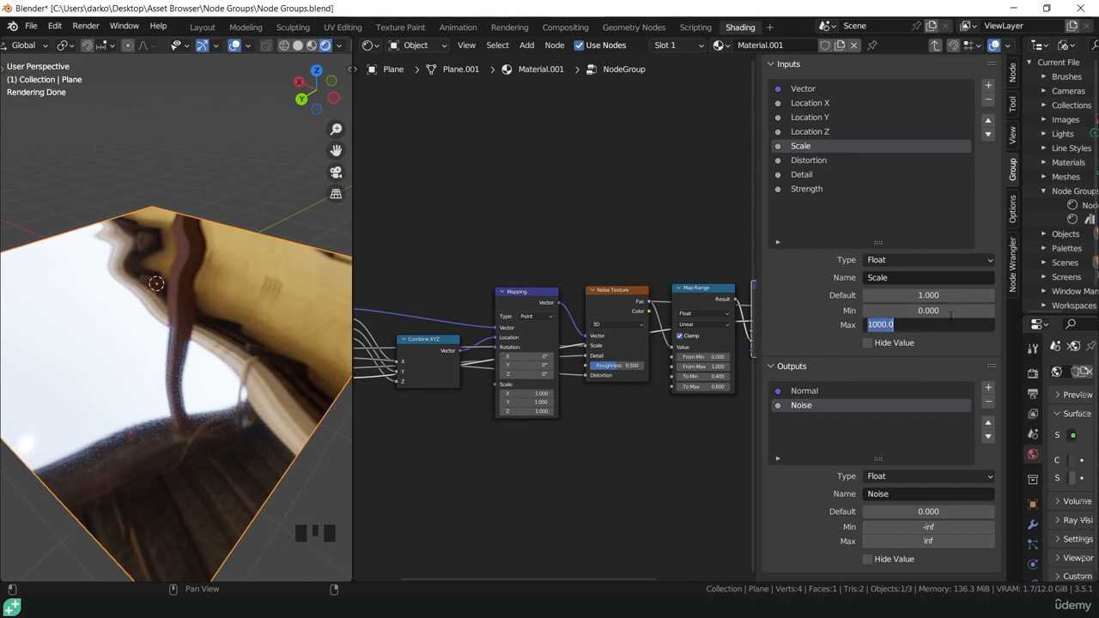
Examine the defaults and limits of the Distortion, Detail and Strength group inputs, the plane's reflections and the Bump node.
{"action": "left_click", "coordinate": [804, 160]}
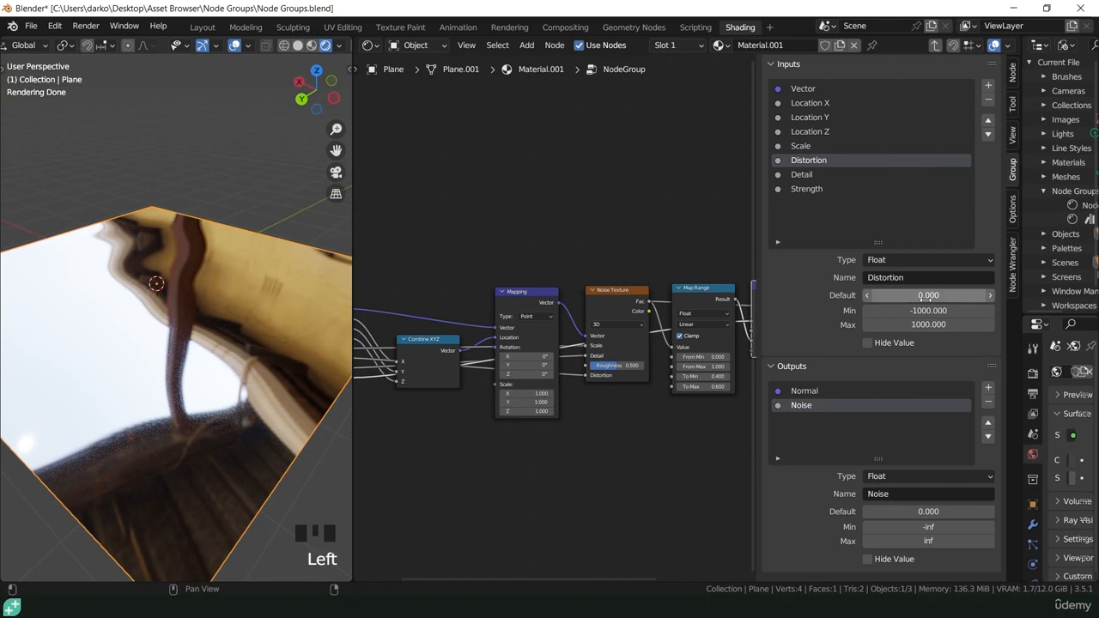
{"action": "left_click", "coordinate": [802, 175]}
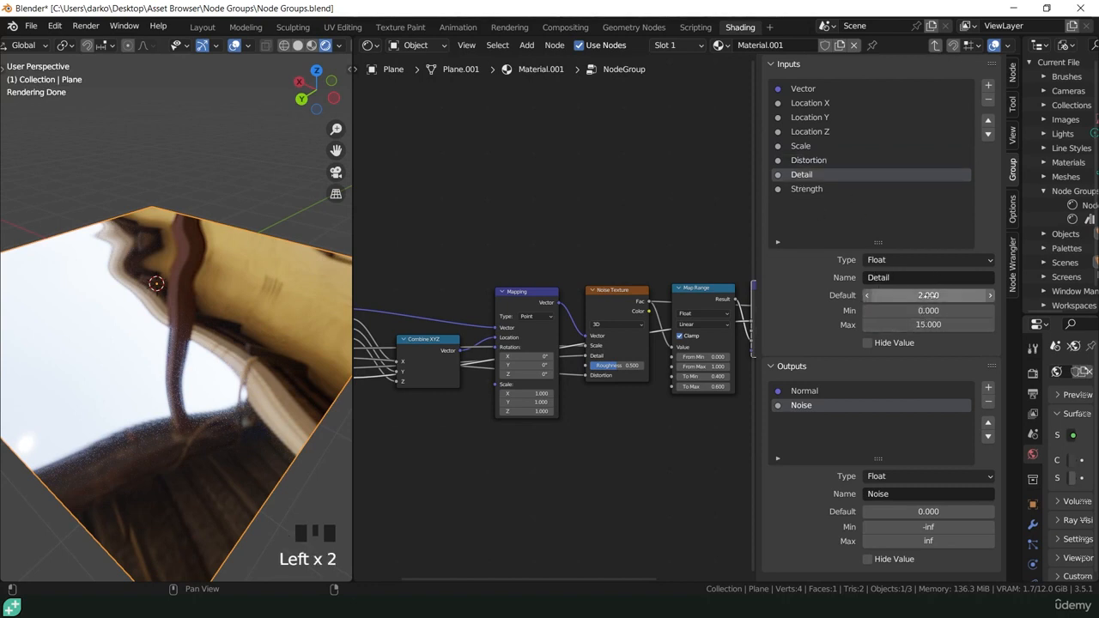
{"action": "left_click", "coordinate": [809, 192]}
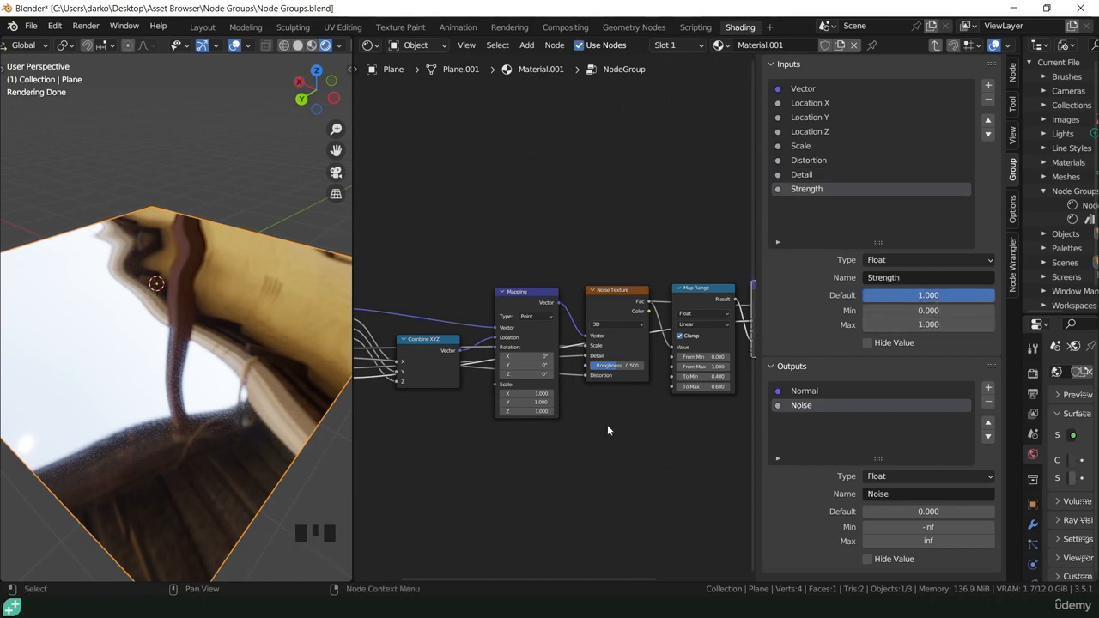
{"action": "left_click", "coordinate": [479, 430]}
{"action": "middle_click_drag", "start_coordinate": [222, 363], "coordinate": [319, 357]}
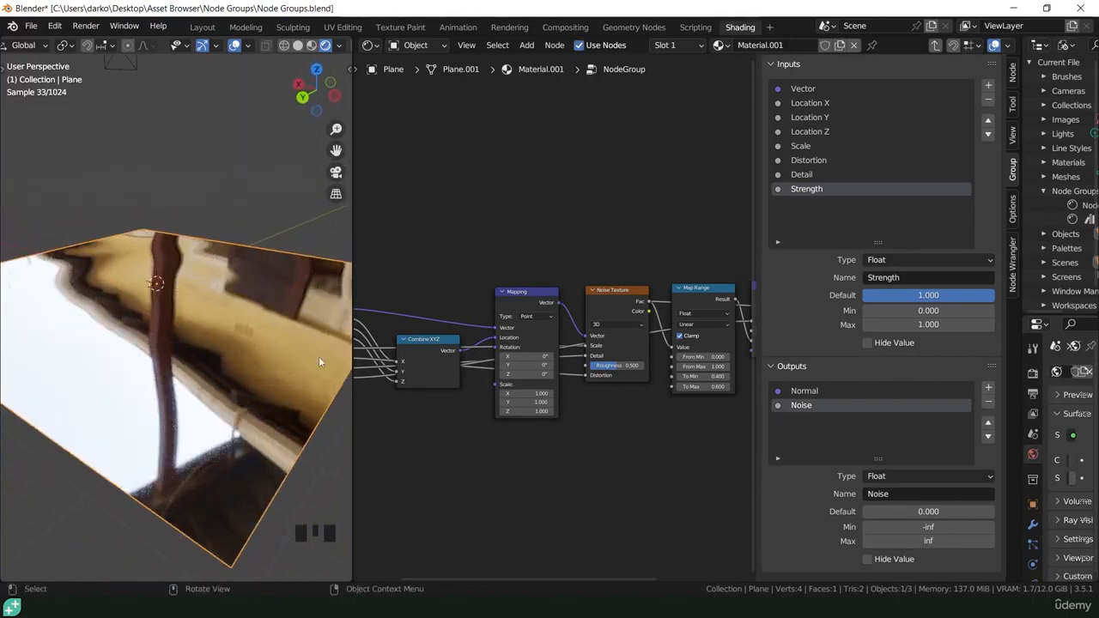
{"action": "middle_click_drag", "start_coordinate": [640, 425], "coordinate": [584, 403]}
{"action": "scroll", "coordinate": [630, 356], "scroll_direction": "up", "scroll_amount": 3}
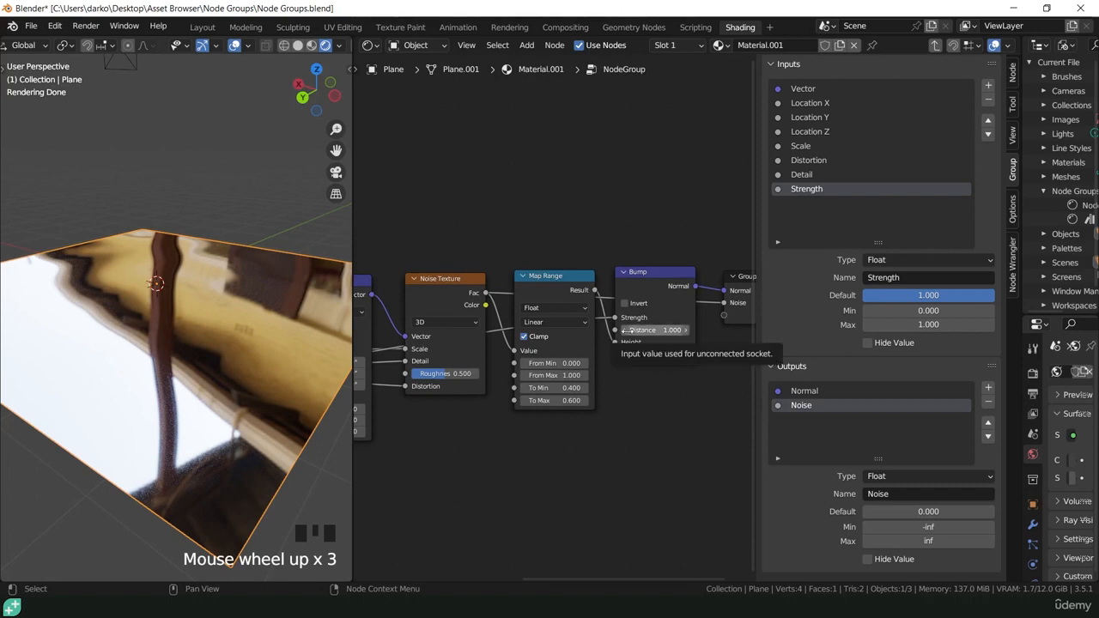
{"action": "scroll", "coordinate": [617, 431], "scroll_direction": "down", "scroll_amount": 6}
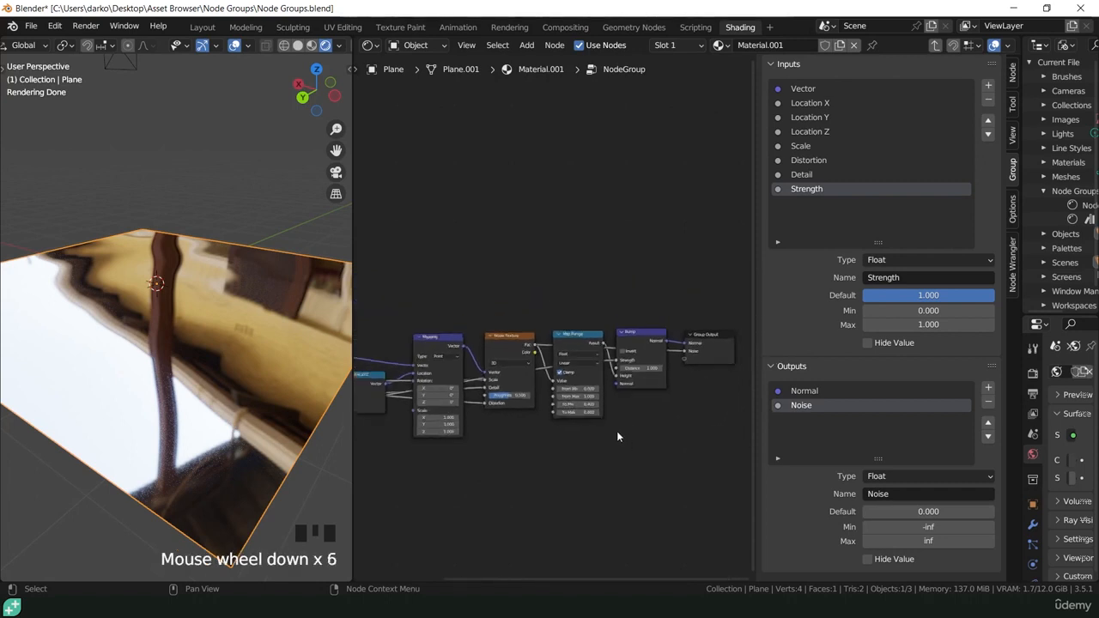
Exit the node group and label its group node Surface Distortion.
{"action": "middle_click_drag", "start_coordinate": [618, 431], "coordinate": [589, 426]}
{"action": "key", "text": "Tab"}
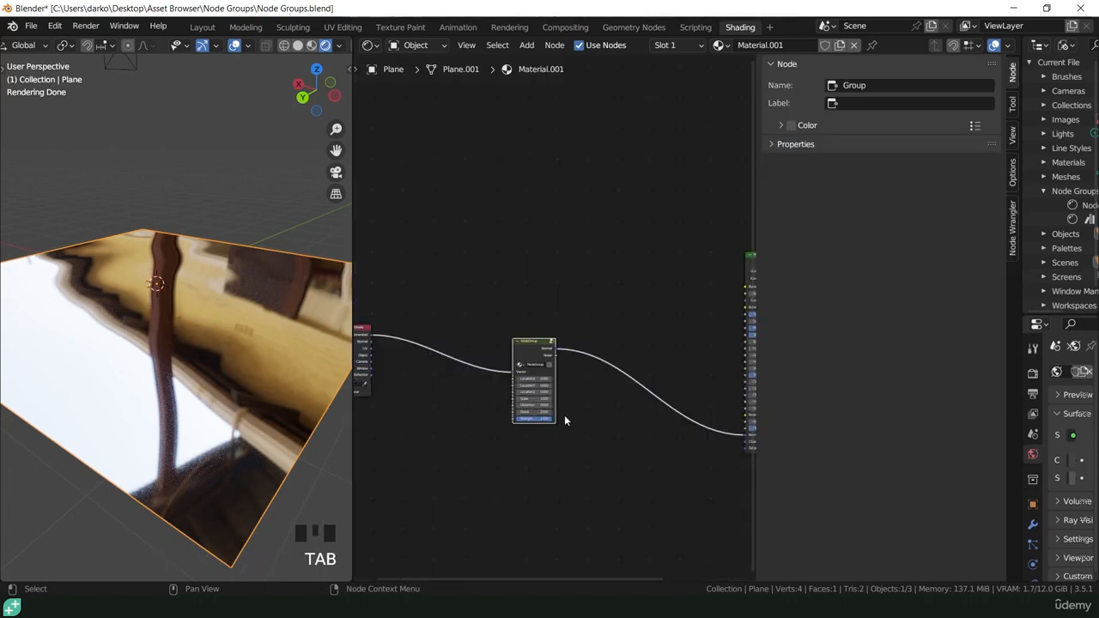
{"action": "scroll", "coordinate": [564, 415], "scroll_direction": "up", "scroll_amount": 4}
{"action": "scroll", "coordinate": [520, 311], "scroll_direction": "up", "scroll_amount": 7}
{"action": "left_click", "coordinate": [516, 289]}
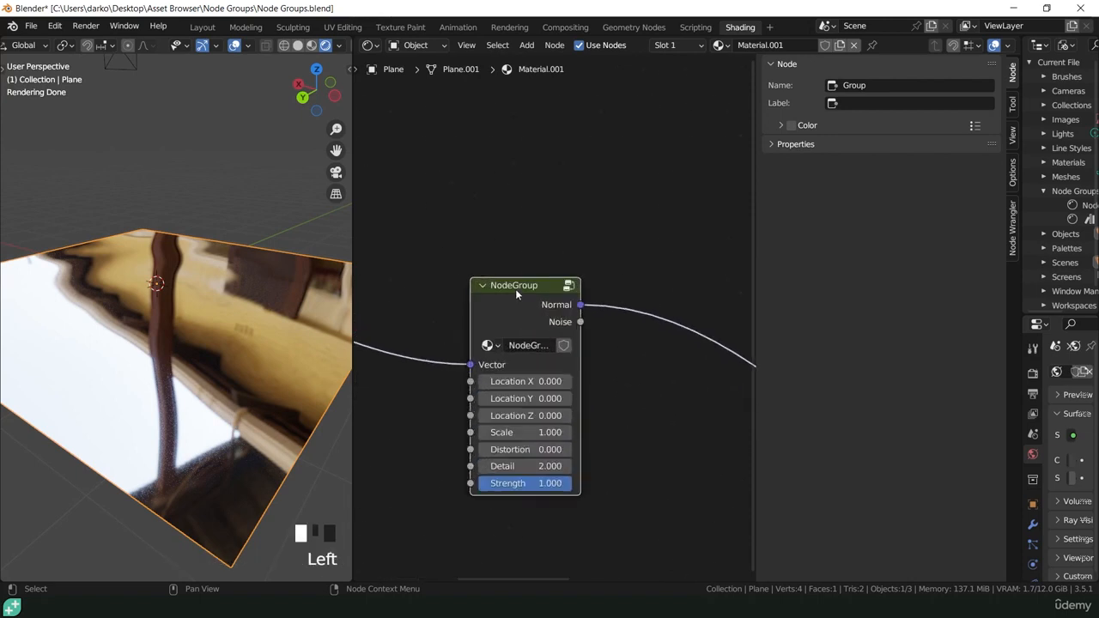
{"action": "double_click", "coordinate": [861, 101]}
{"action": "type", "text": "Sur"}
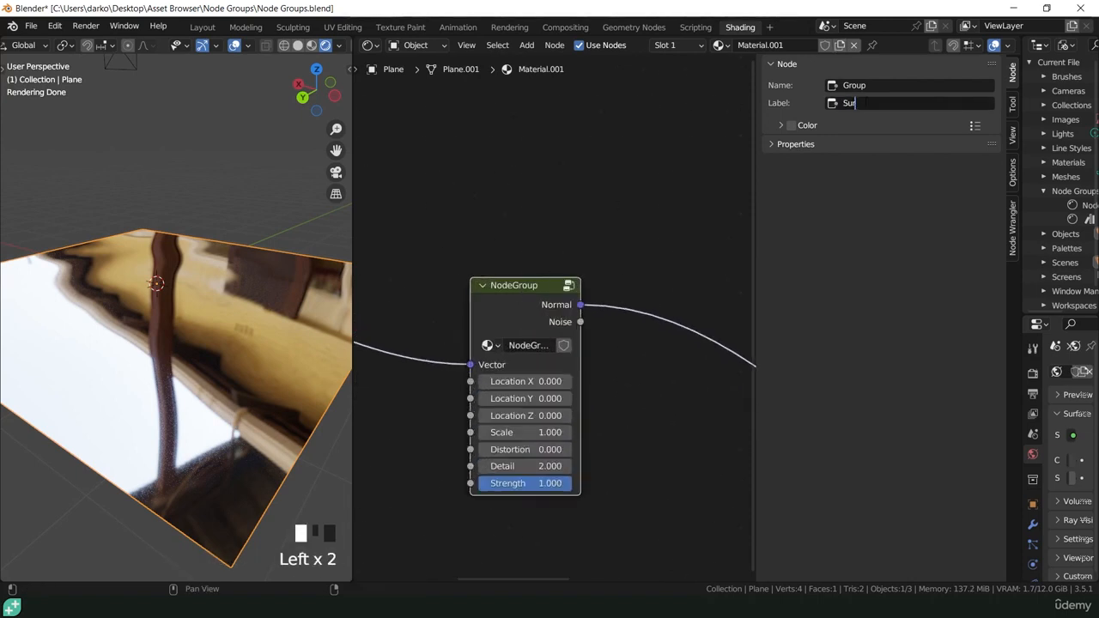
{"action": "type", "text": "face Distortion"}
{"action": "key", "text": "Return"}
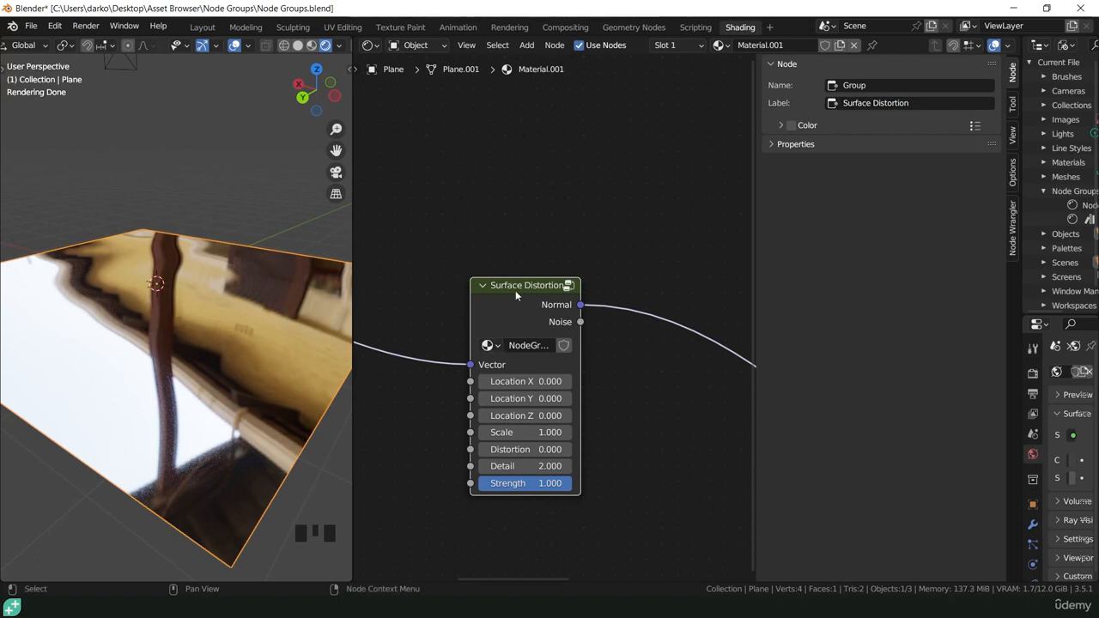
Widen the group node and rename its node group data-block to Surface Distortion.
{"action": "left_click_drag", "start_coordinate": [579, 364], "coordinate": [659, 365]}
{"action": "left_click", "coordinate": [532, 345]}
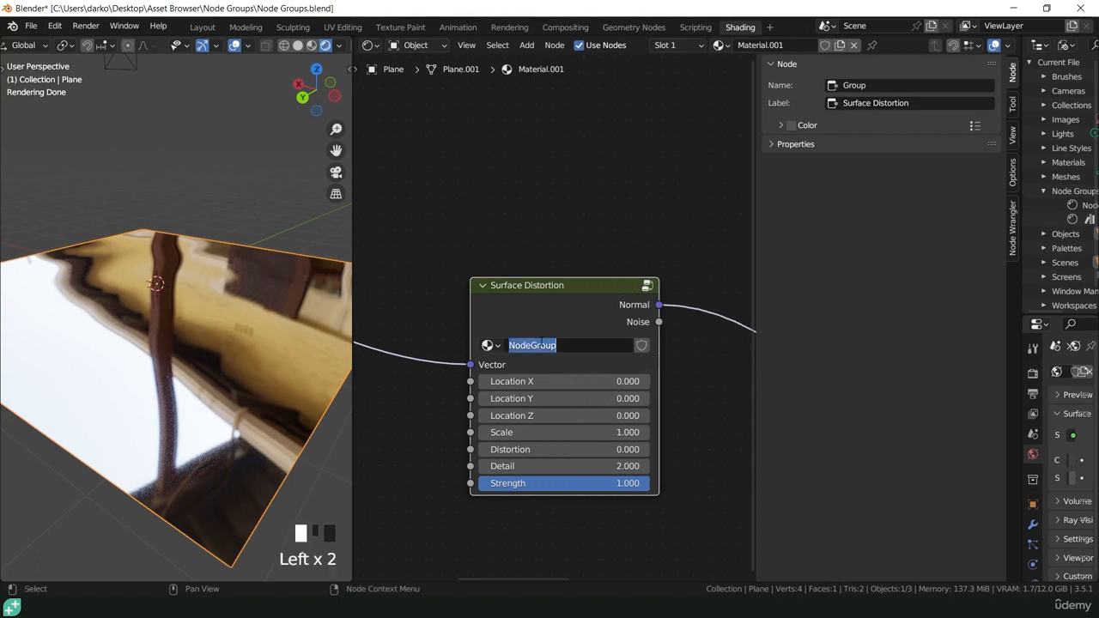
{"action": "type", "text": "Surface Disto"}
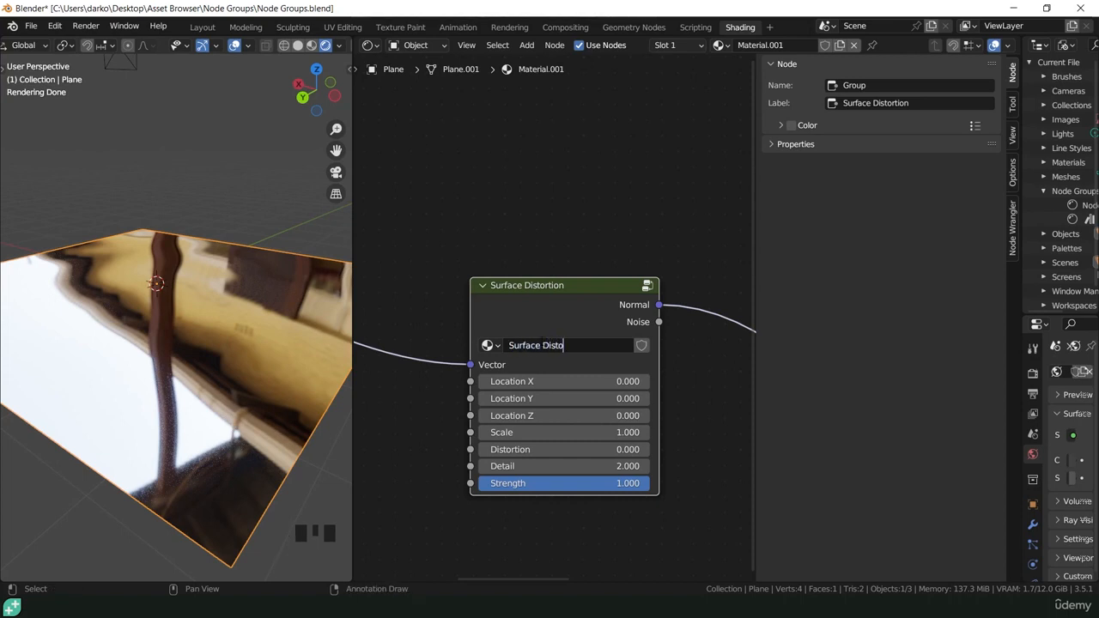
{"action": "type", "text": "rtion"}
{"action": "key", "text": "Return"}
Move the Texture Coordinate and Principled BSDF nodes close to the Surface Distortion node and select that group node.
{"action": "scroll", "coordinate": [518, 320], "scroll_direction": "down", "scroll_amount": 15}
{"action": "middle_click_drag", "start_coordinate": [515, 319], "coordinate": [506, 328]}
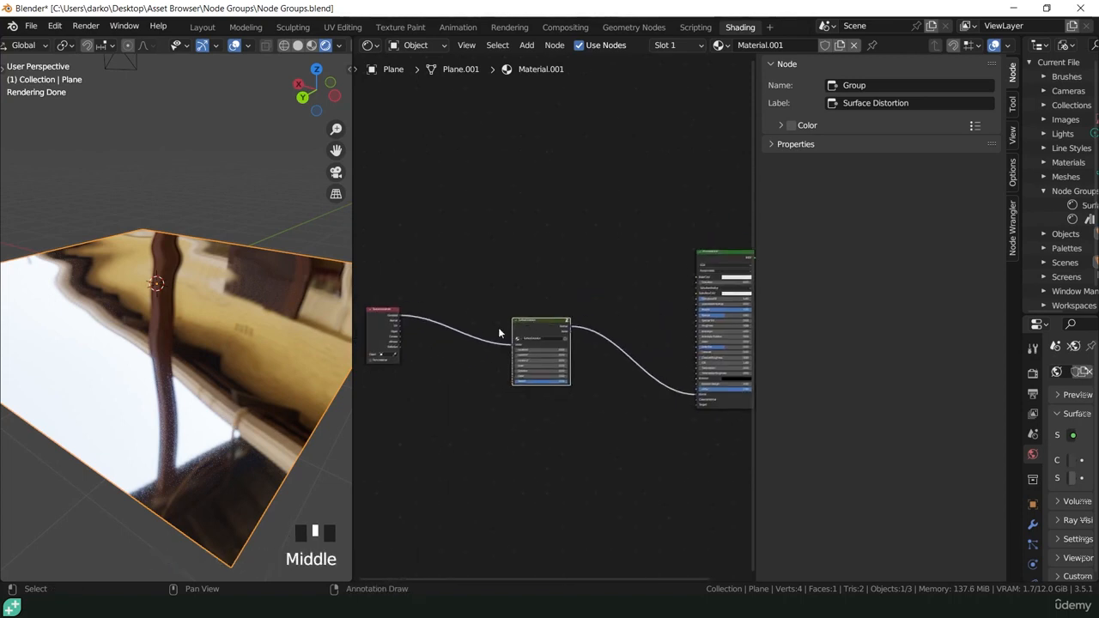
{"action": "left_click_drag", "start_coordinate": [382, 311], "coordinate": [464, 328]}
{"action": "left_click_drag", "start_coordinate": [720, 341], "coordinate": [620, 333]}
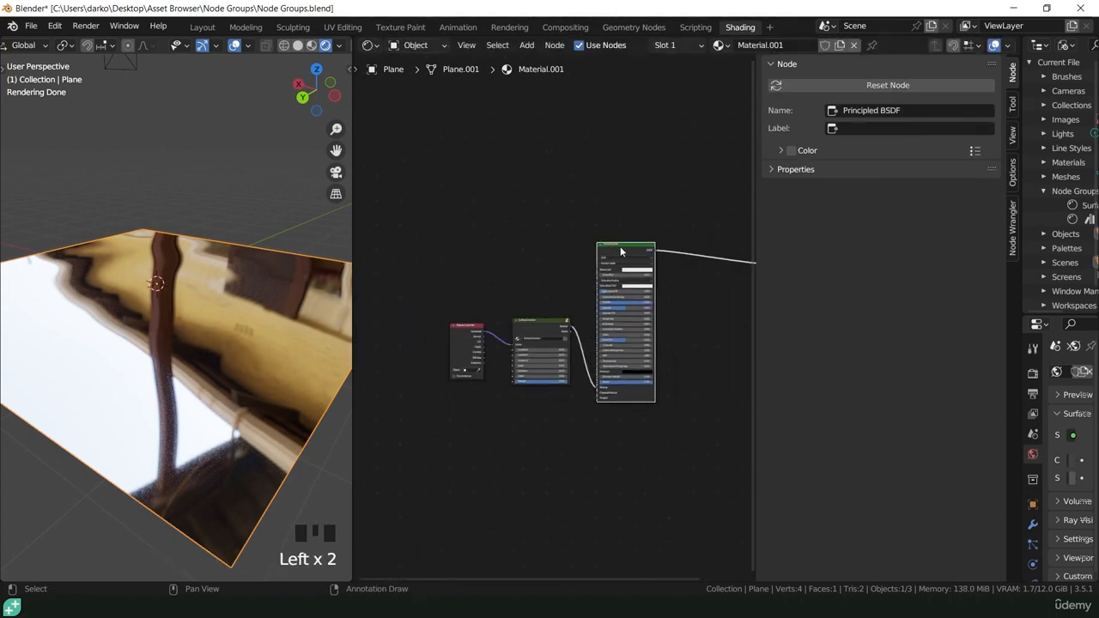
{"action": "left_click", "coordinate": [535, 324]}
Widen the outliner and switch its display mode to View Layer.
{"action": "left_click_drag", "start_coordinate": [1022, 209], "coordinate": [702, 207]}
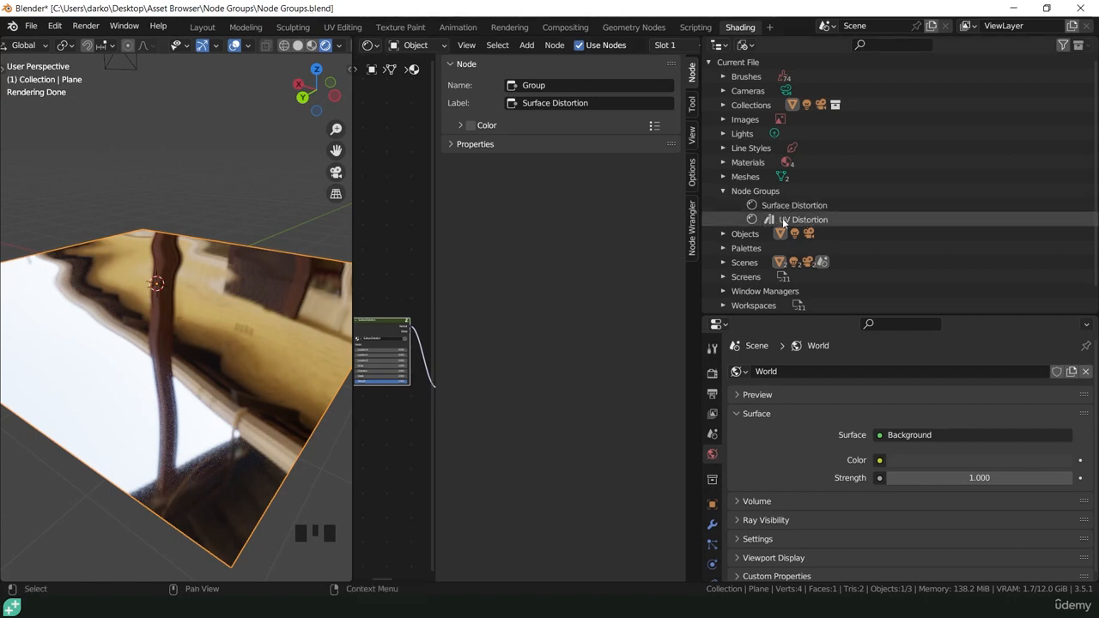
{"action": "left_click", "coordinate": [746, 45]}
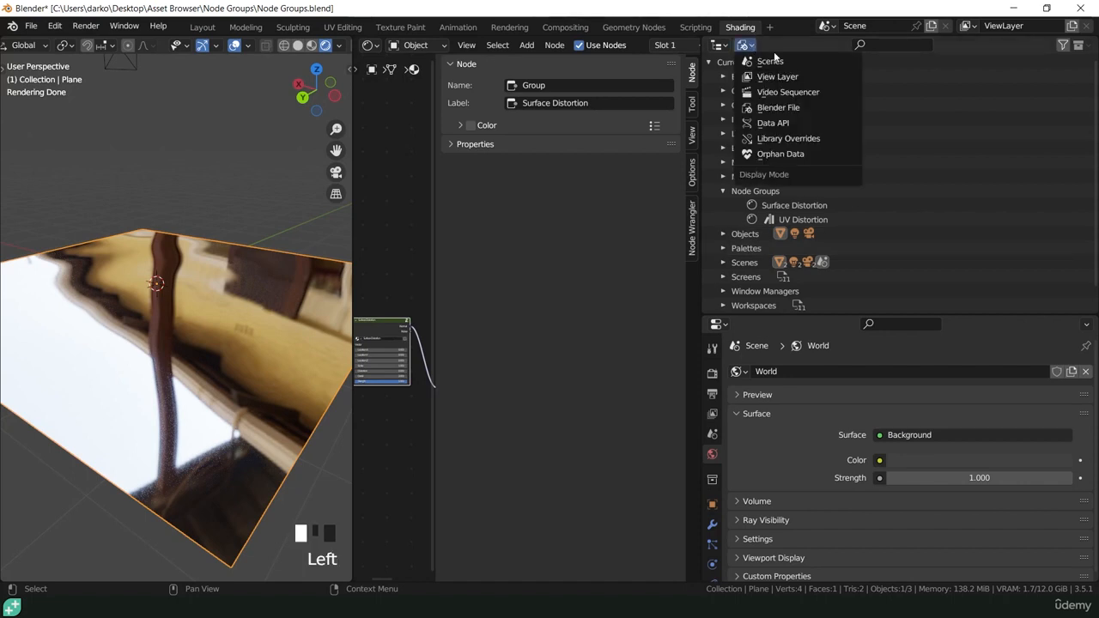
{"action": "left_click", "coordinate": [760, 111]}
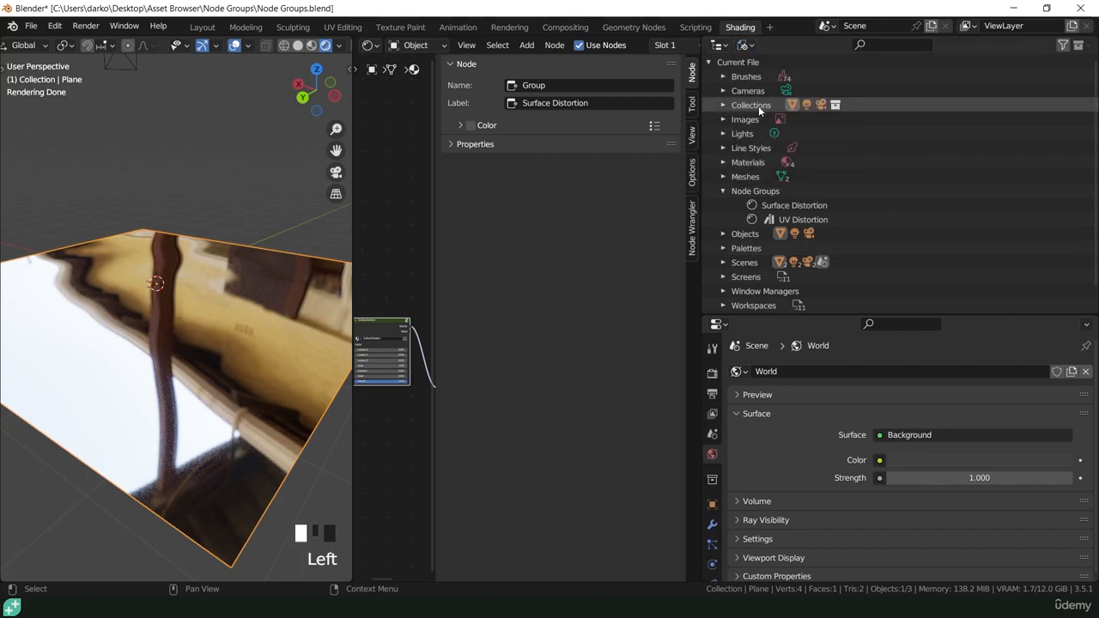
{"action": "left_click", "coordinate": [745, 47]}
{"action": "left_click", "coordinate": [770, 83]}
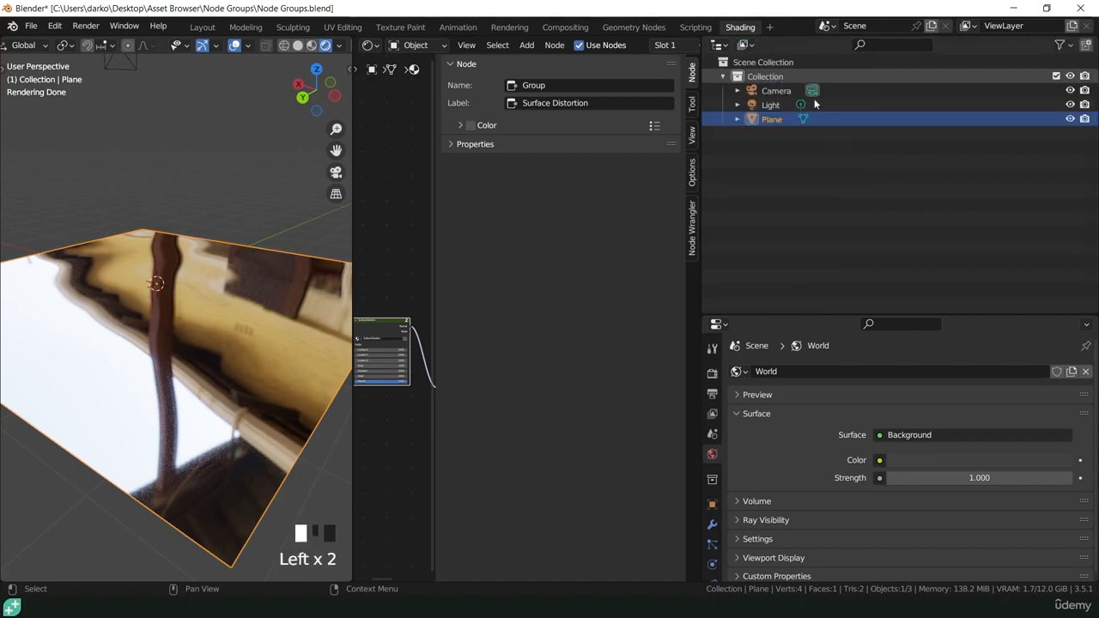
Set the outliner's display mode to Blender File and mark the Surface Distortion node group as an asset.
{"action": "left_click", "coordinate": [745, 45]}
{"action": "left_click", "coordinate": [758, 108]}
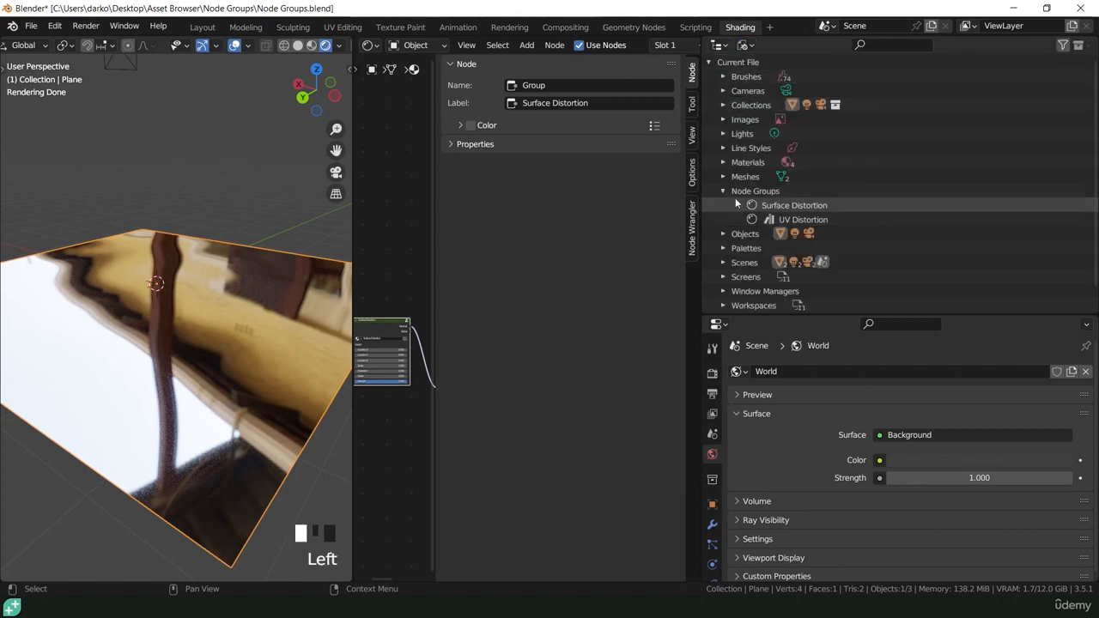
{"action": "right_click", "coordinate": [779, 203]}
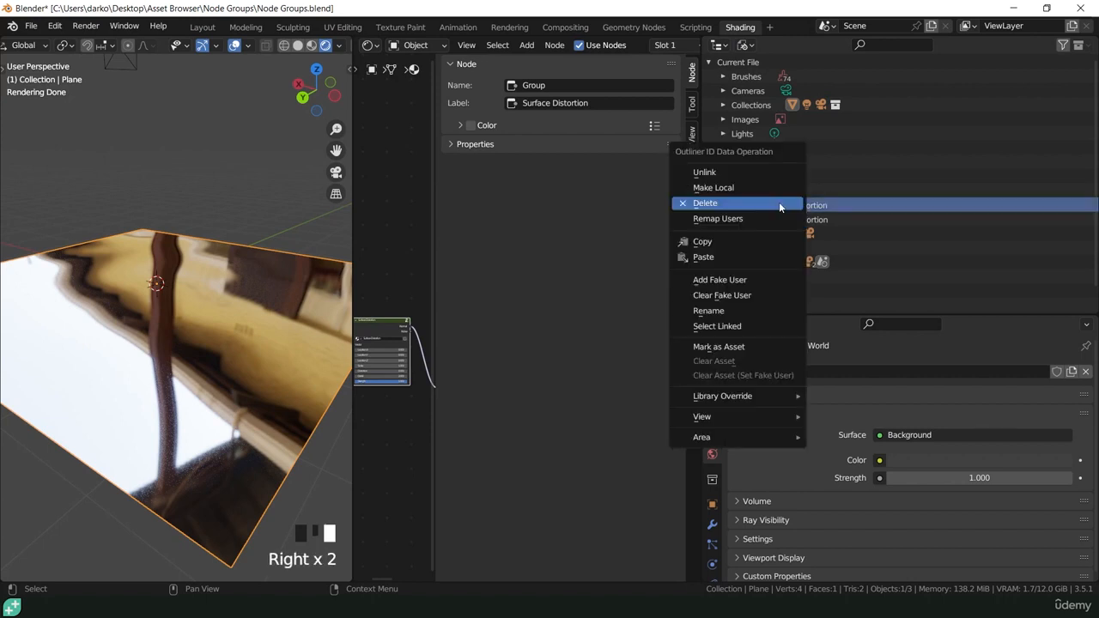
{"action": "left_click", "coordinate": [729, 347]}
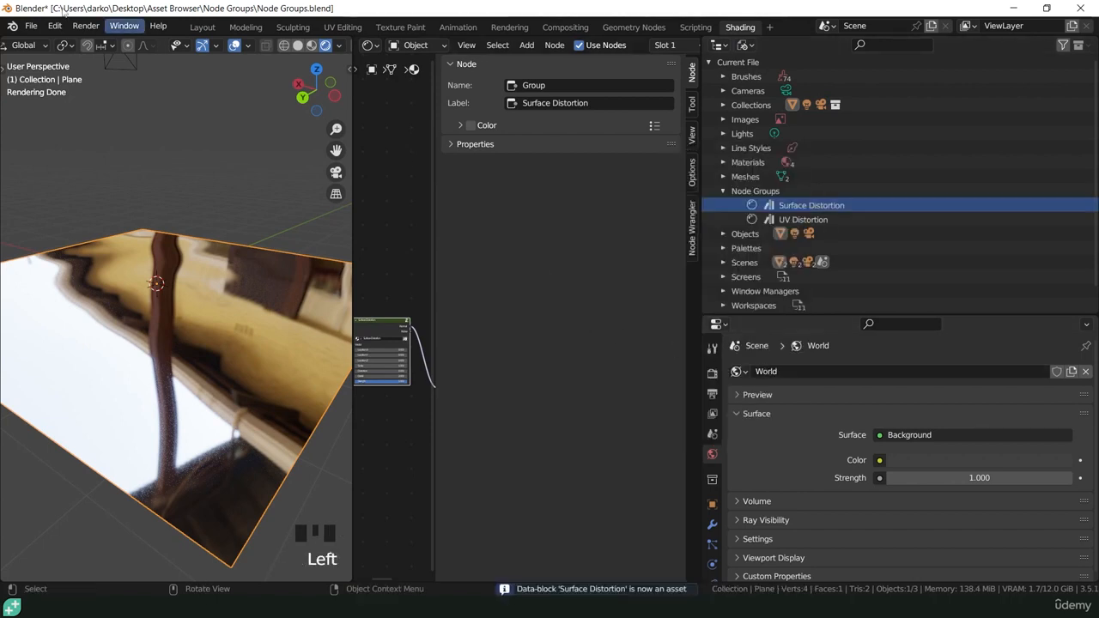
Save the current Blender file with the Surface Distortion asset under its existing name.
{"action": "left_click", "coordinate": [31, 25]}
{"action": "left_click", "coordinate": [31, 25]}
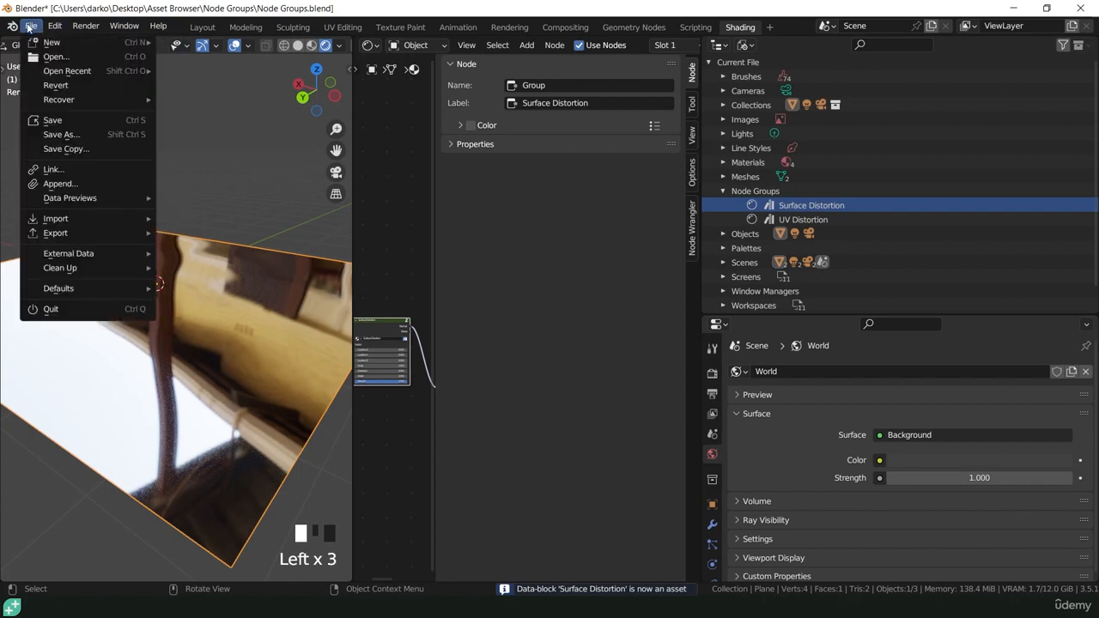
{"action": "left_click", "coordinate": [35, 121]}
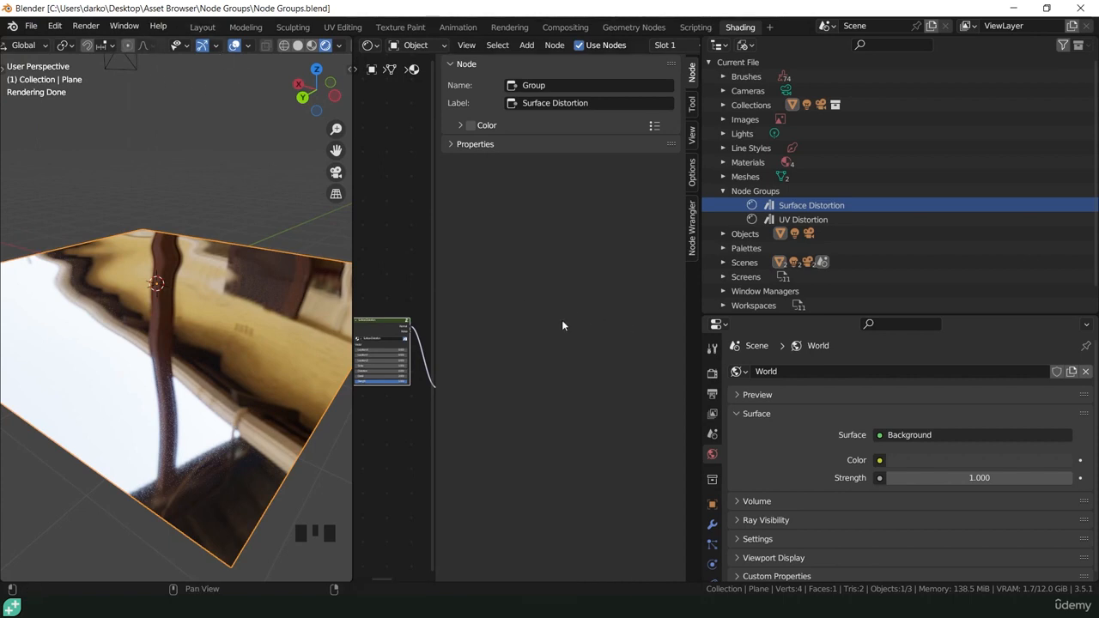
Hide the node editor's sidebar and widen the node editor by narrowing the 3D viewport.
{"action": "key", "text": "n"}
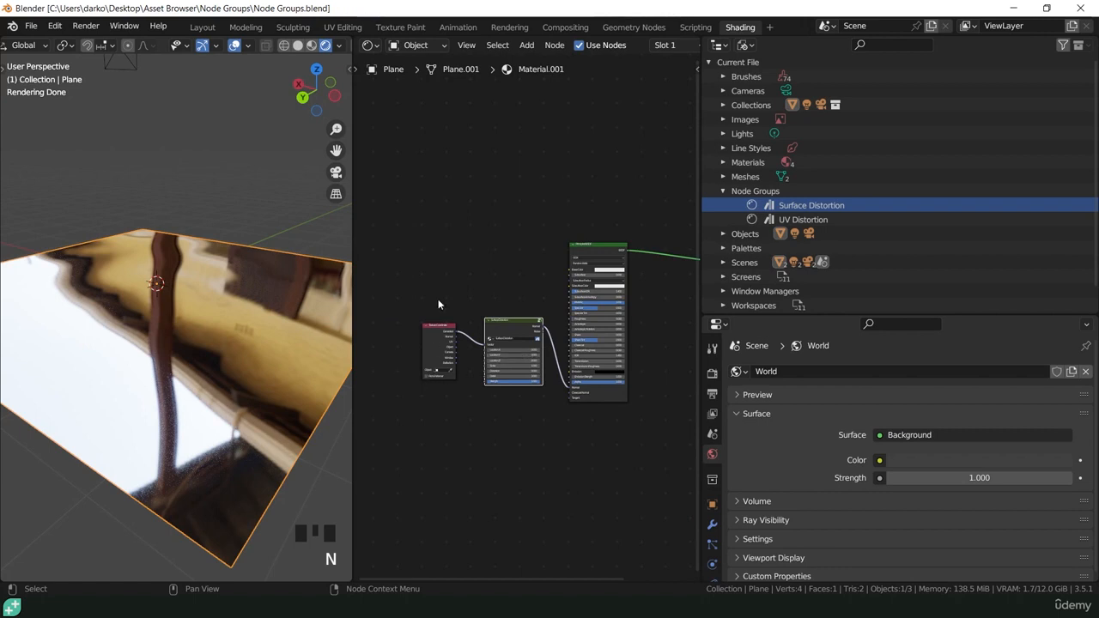
{"action": "scroll", "coordinate": [533, 336], "scroll_direction": "down", "scroll_amount": 4}
{"action": "scroll", "coordinate": [533, 330], "scroll_direction": "up", "scroll_amount": 5}
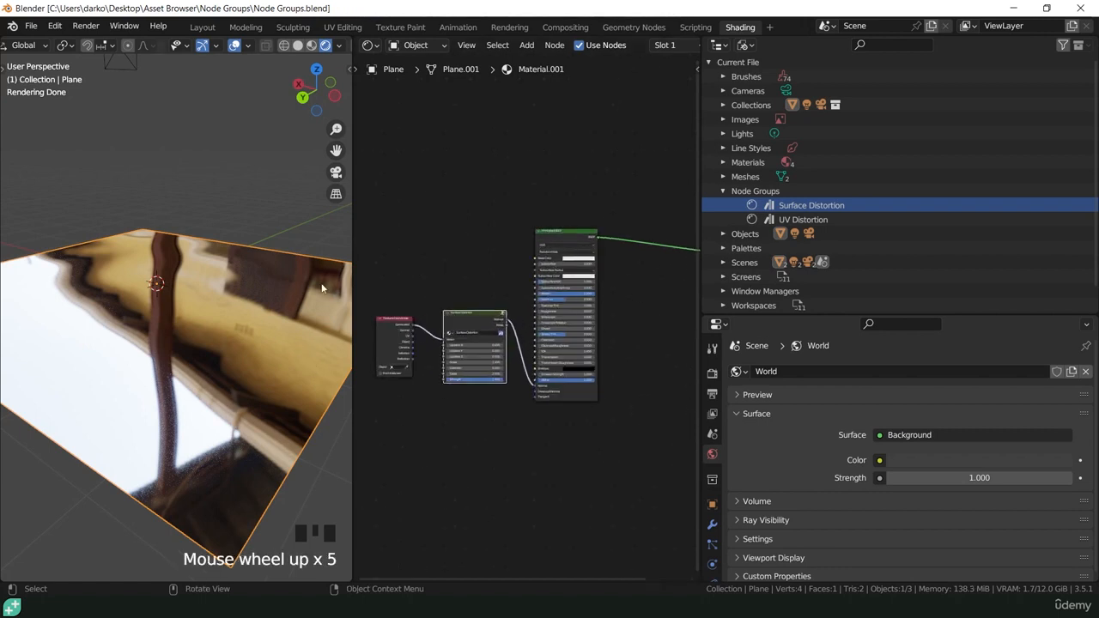
{"action": "left_click_drag", "start_coordinate": [352, 280], "coordinate": [264, 280]}
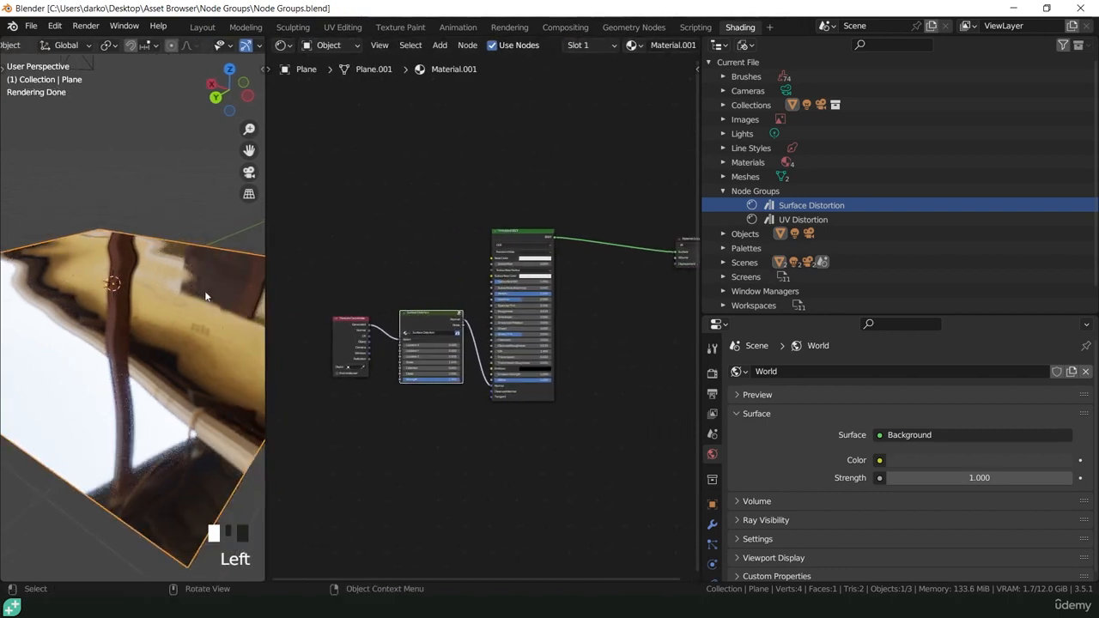
{"action": "scroll", "coordinate": [213, 277], "scroll_direction": "down", "scroll_amount": 4}
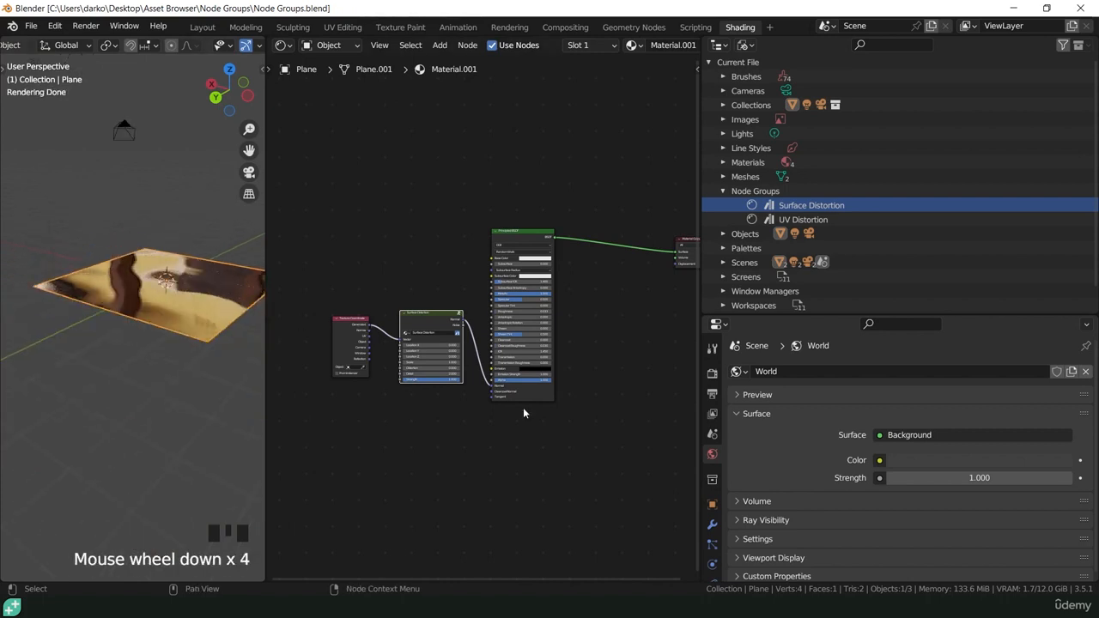
{"action": "scroll", "coordinate": [539, 419], "scroll_direction": "up", "scroll_amount": 3}
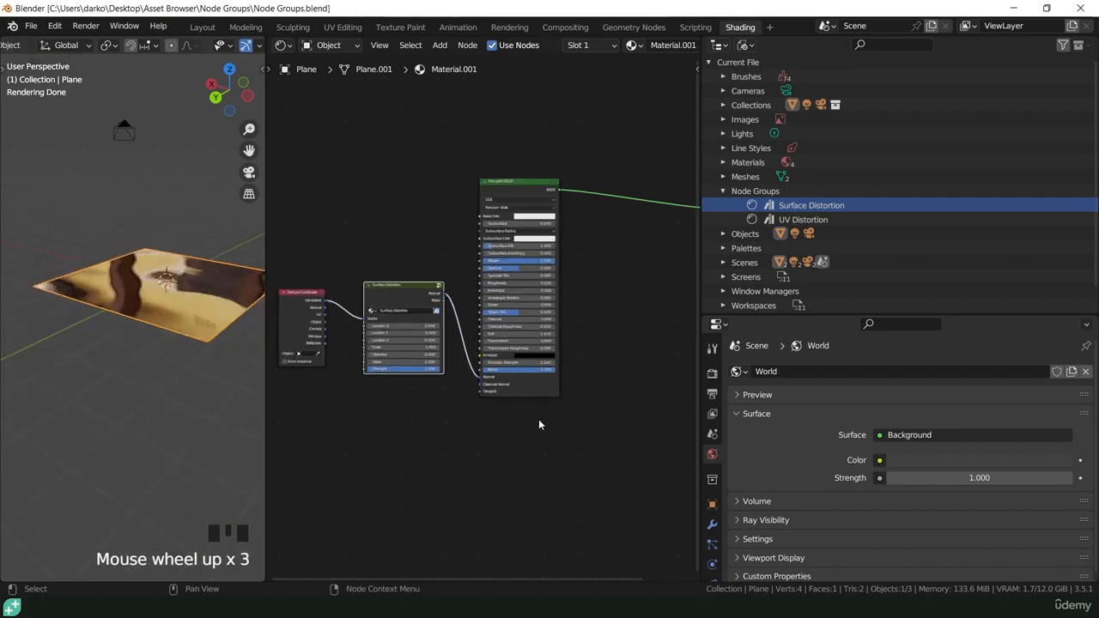